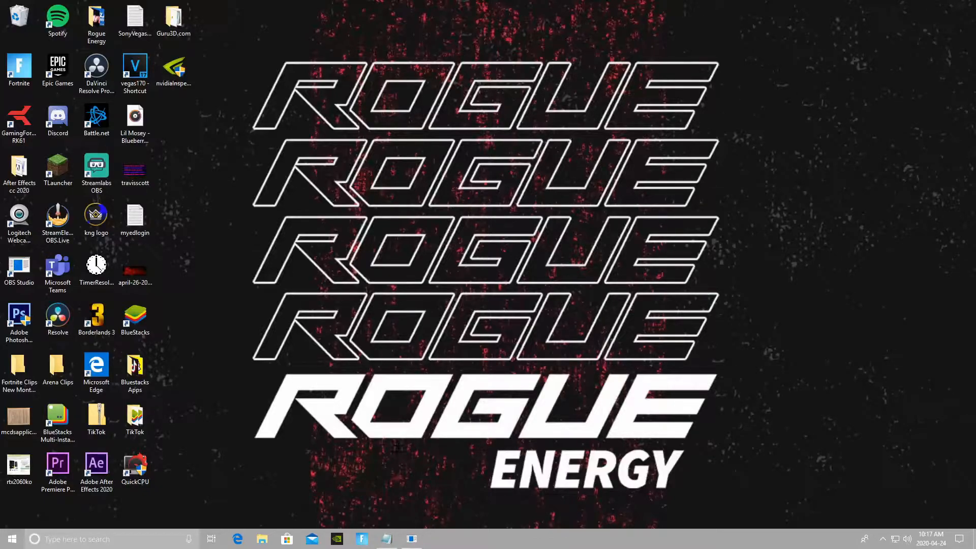
Launch System Configuration by running MSCONFIG from the Run dialog.
{"action": "key", "text": "super+r"}
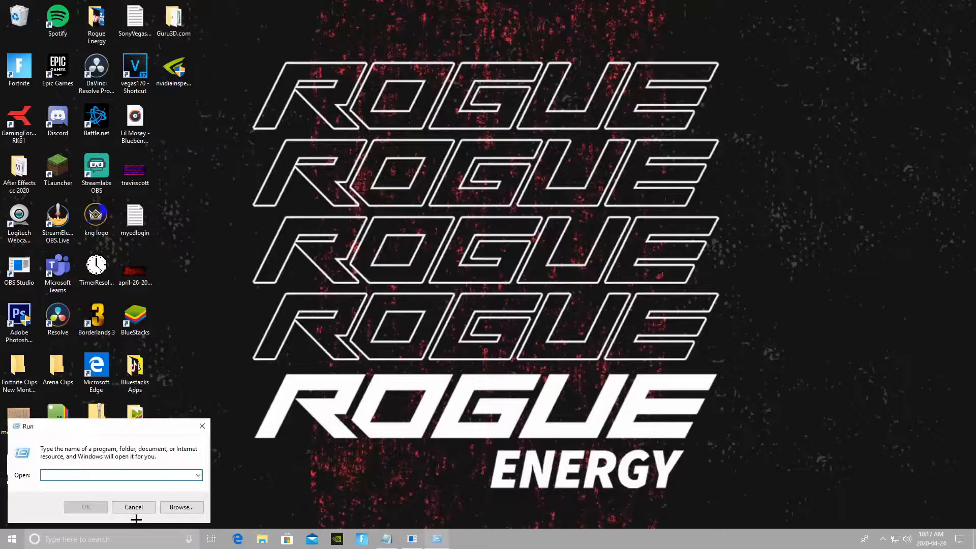
{"action": "left_click", "coordinate": [206, 426]}
{"action": "left_click", "coordinate": [89, 539]}
{"action": "type", "text": "run"}
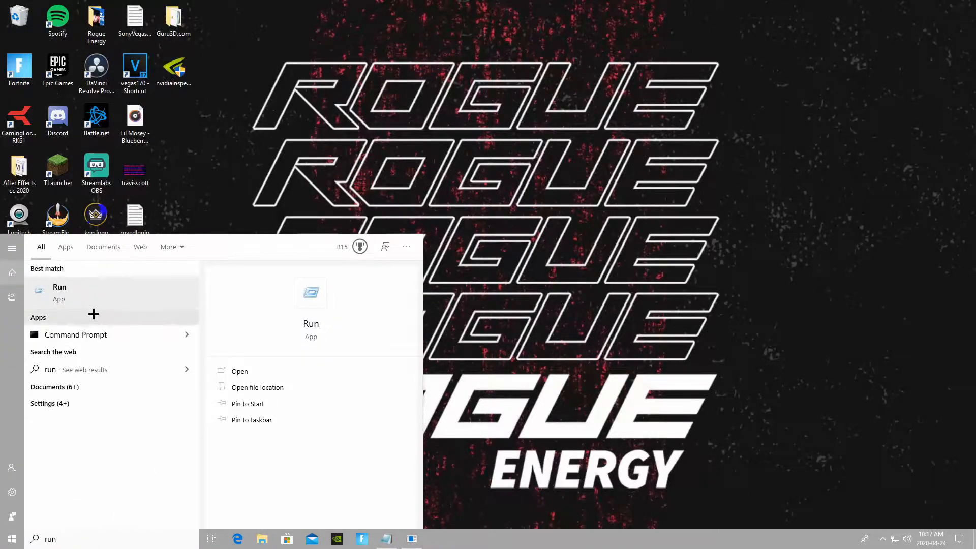
{"action": "left_click", "coordinate": [89, 290]}
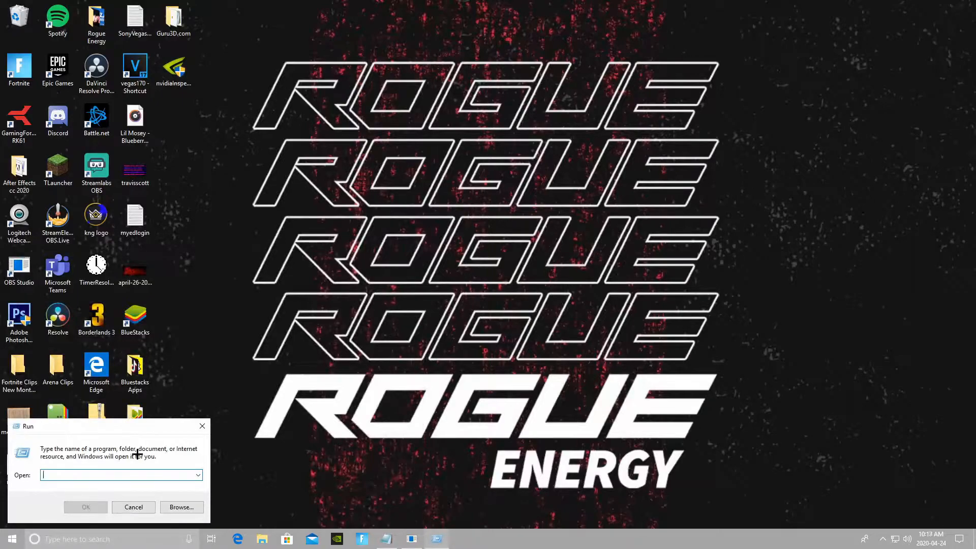
{"action": "type", "text": "MS"}
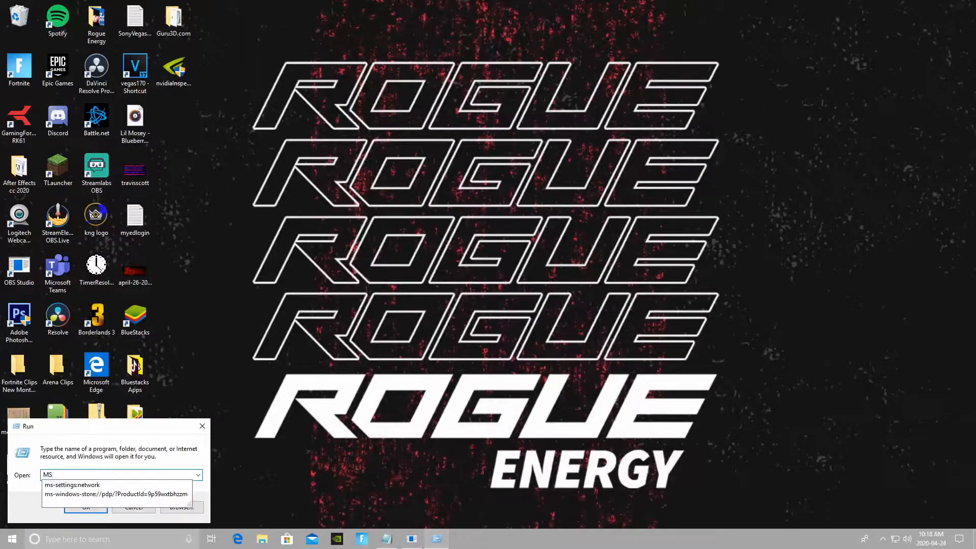
{"action": "type", "text": "CONFIG"}
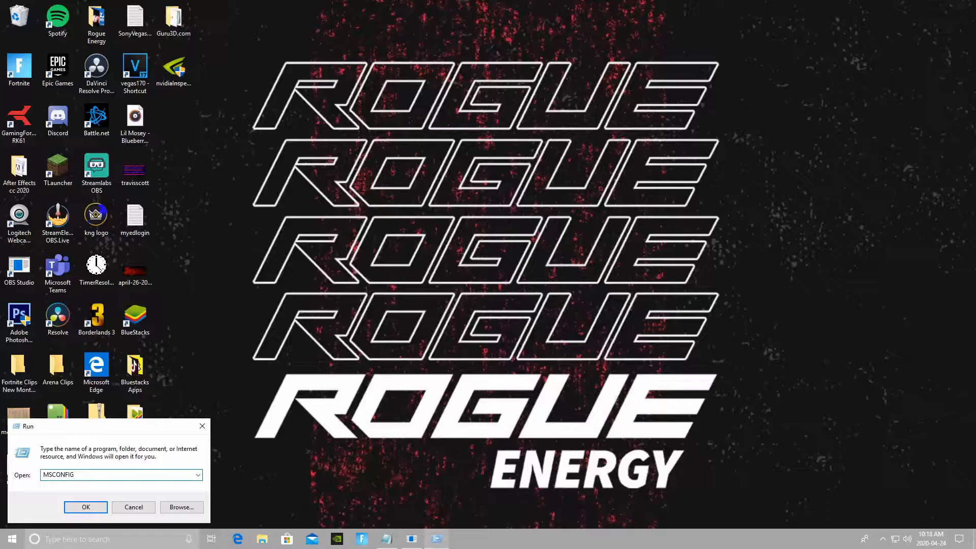
{"action": "key", "text": "Return"}
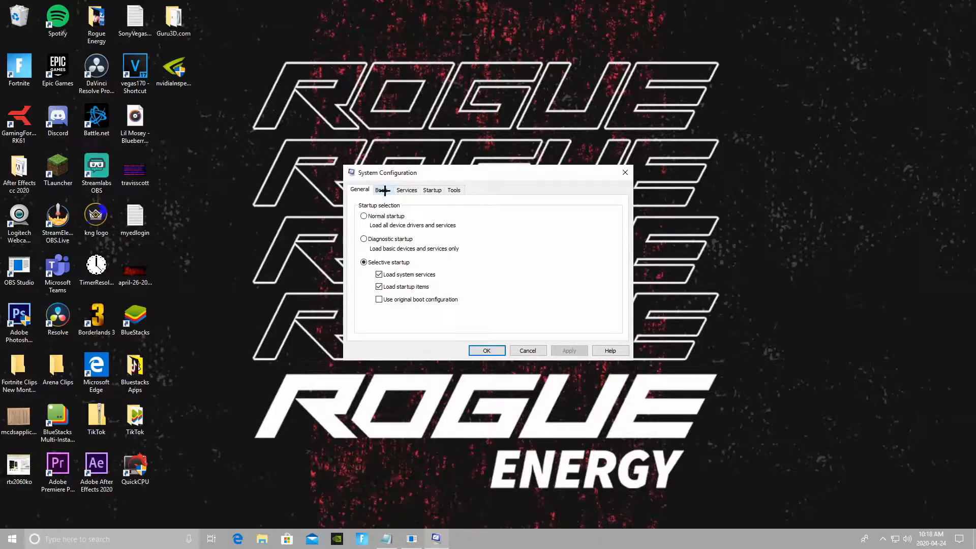
In Boot advanced options, enable Number of processors and choose 4.
{"action": "left_click", "coordinate": [383, 191]}
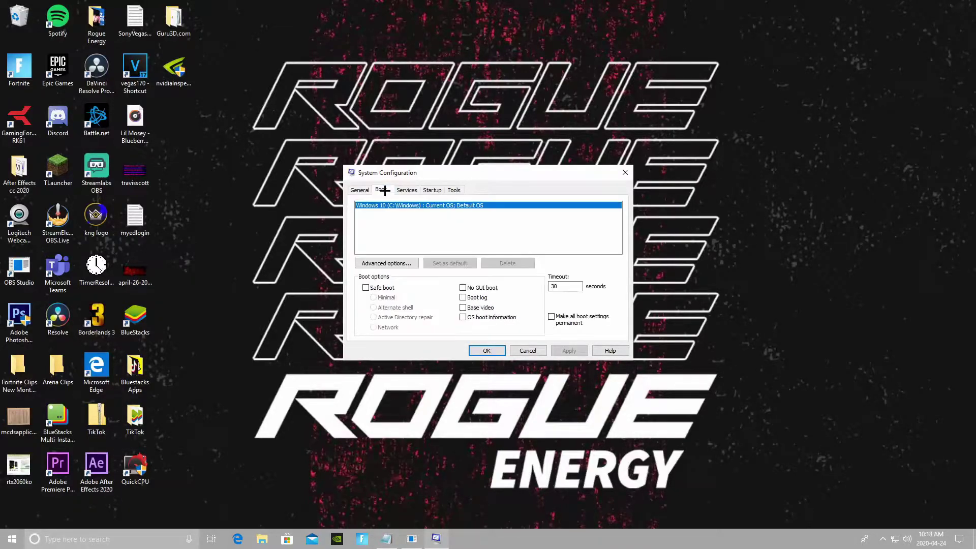
{"action": "left_click", "coordinate": [407, 264]}
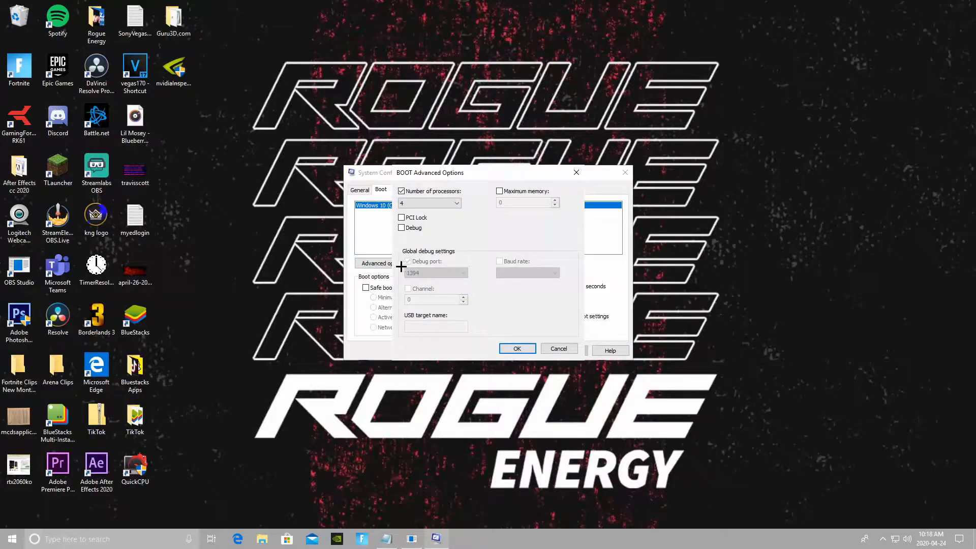
{"action": "left_click", "coordinate": [402, 190]}
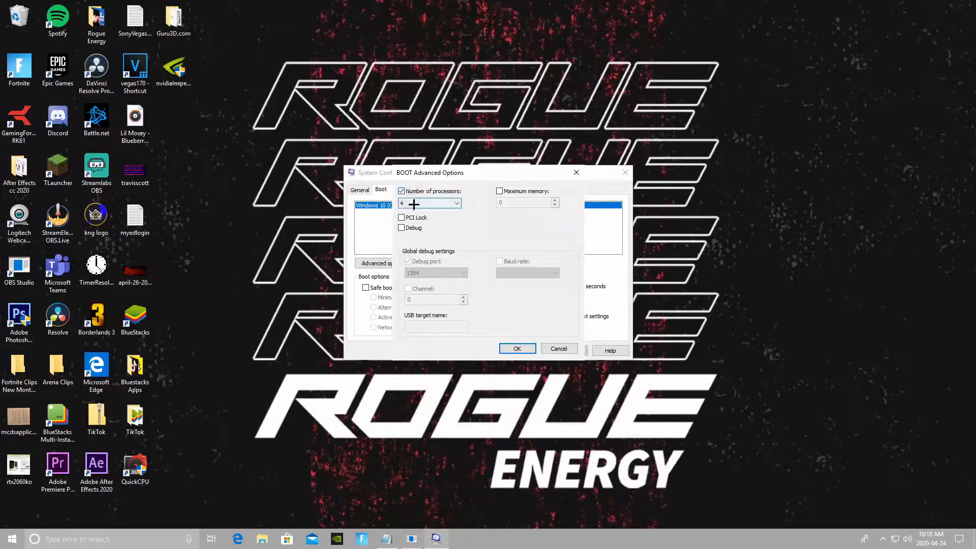
{"action": "left_click", "coordinate": [413, 204]}
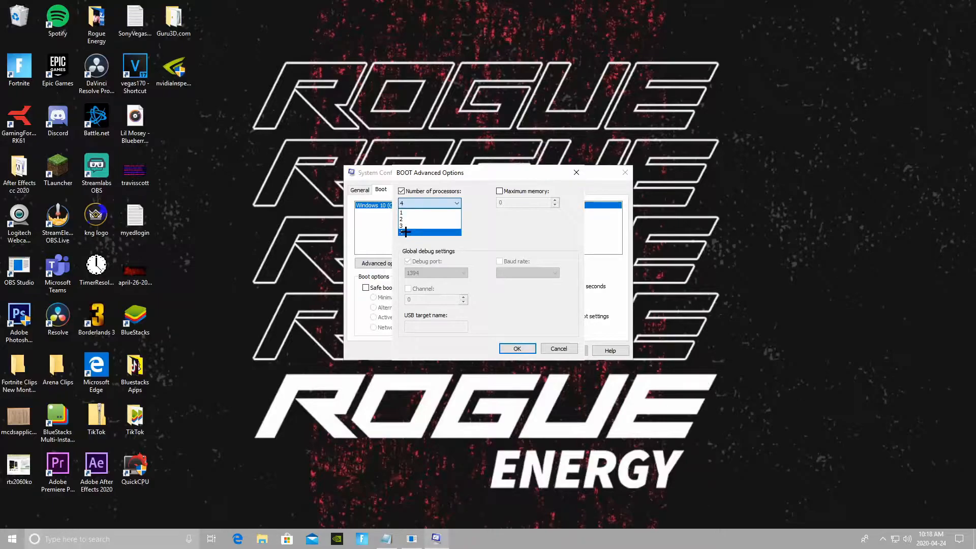
{"action": "left_click", "coordinate": [405, 233]}
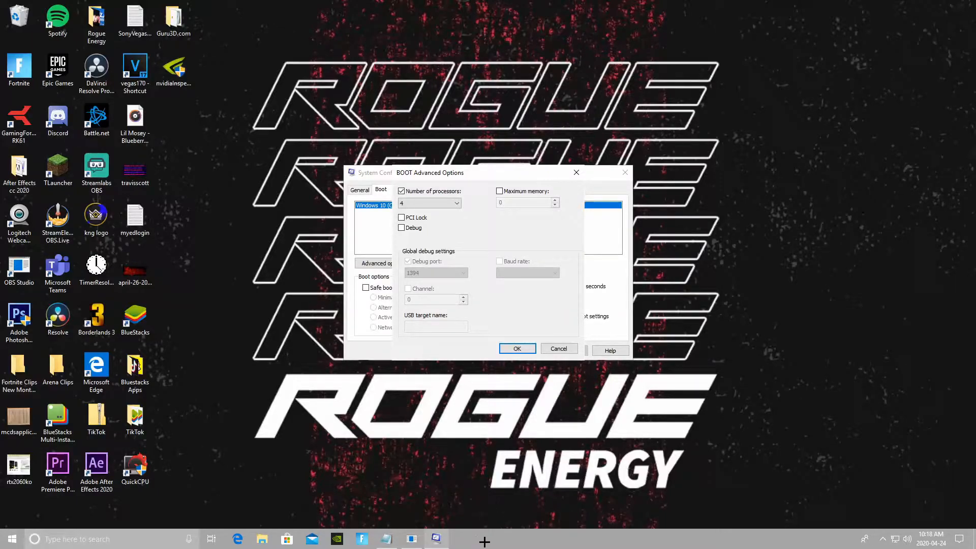
{"action": "right_click", "coordinate": [484, 540]}
{"action": "left_click", "coordinate": [470, 540]}
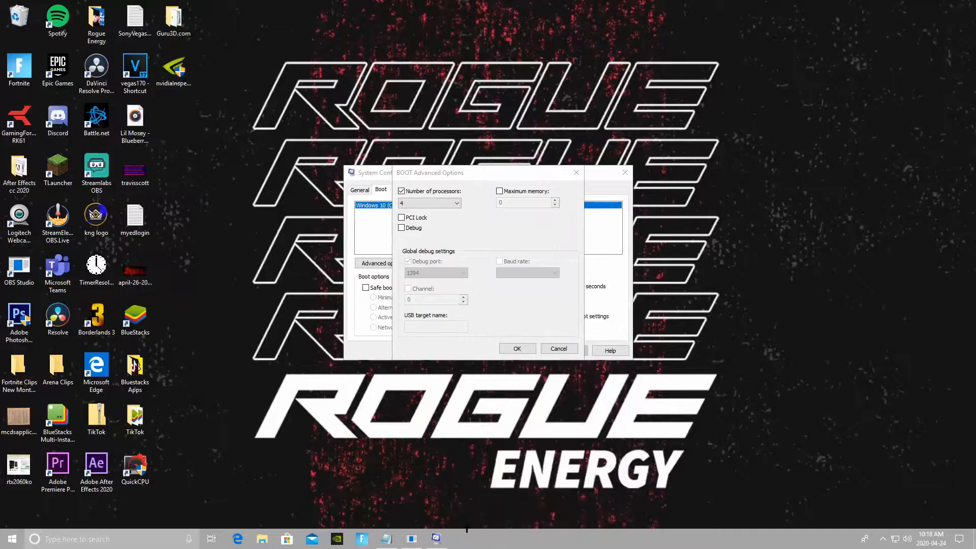
{"action": "right_click", "coordinate": [477, 540]}
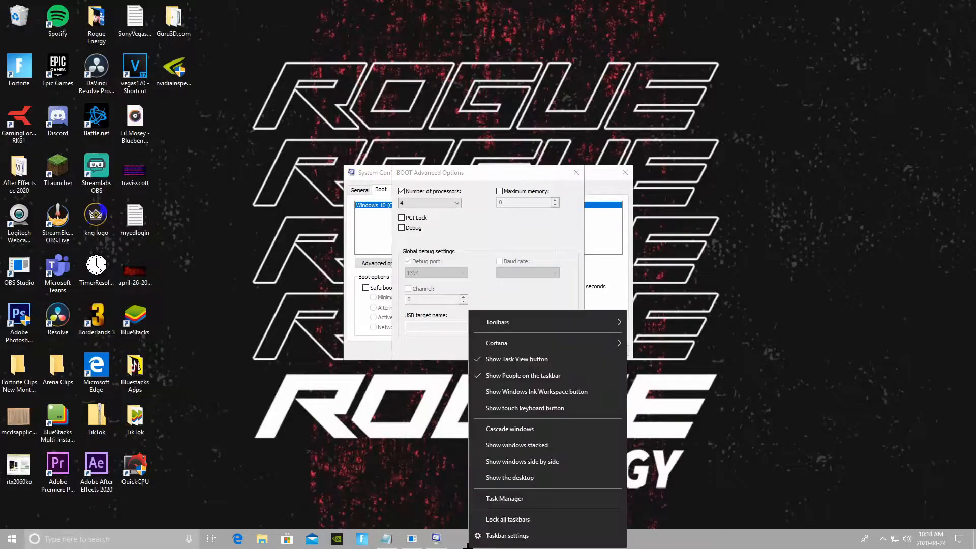
{"action": "left_click", "coordinate": [488, 501]}
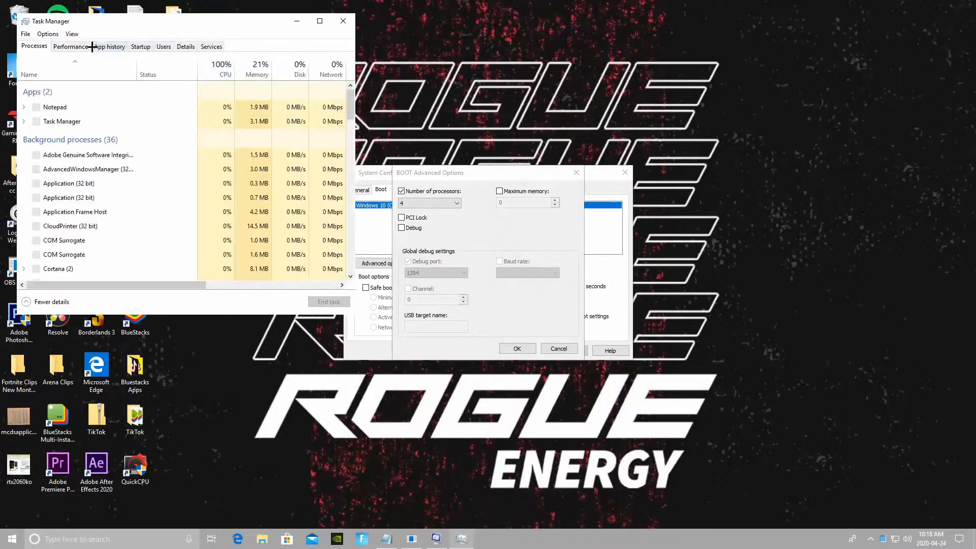
{"action": "left_click", "coordinate": [70, 47]}
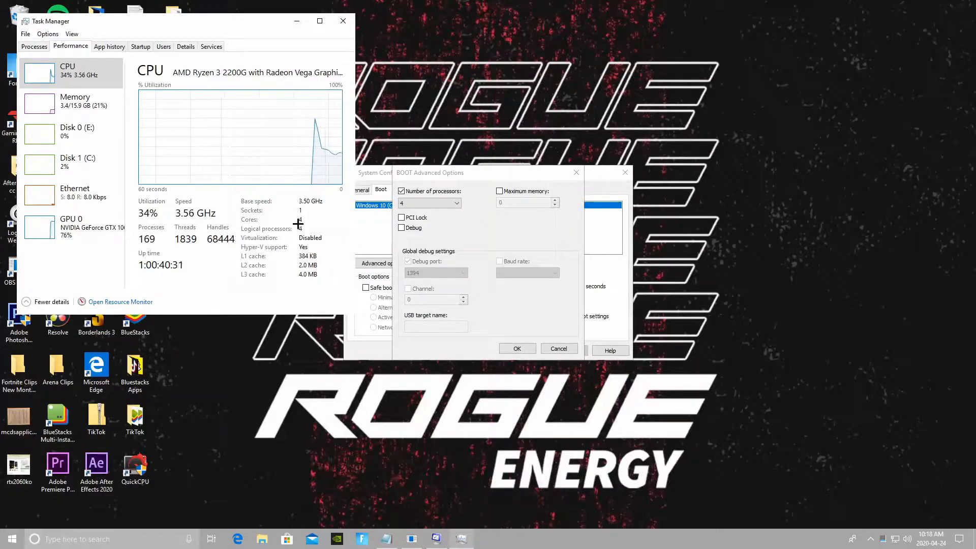
Confirm and apply the 4-processor setting, suppress restart reminders, and exit without restarting.
{"action": "left_click", "coordinate": [343, 21]}
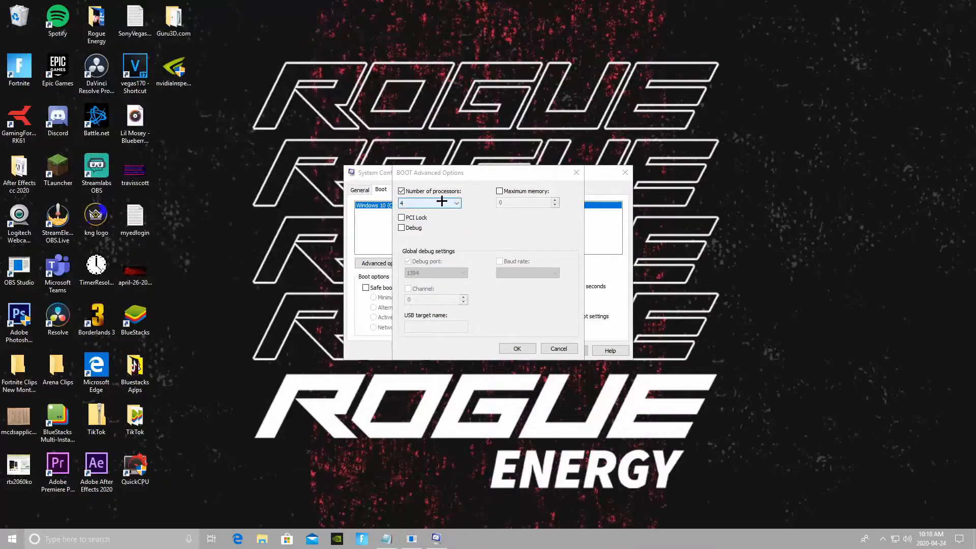
{"action": "left_click", "coordinate": [517, 348]}
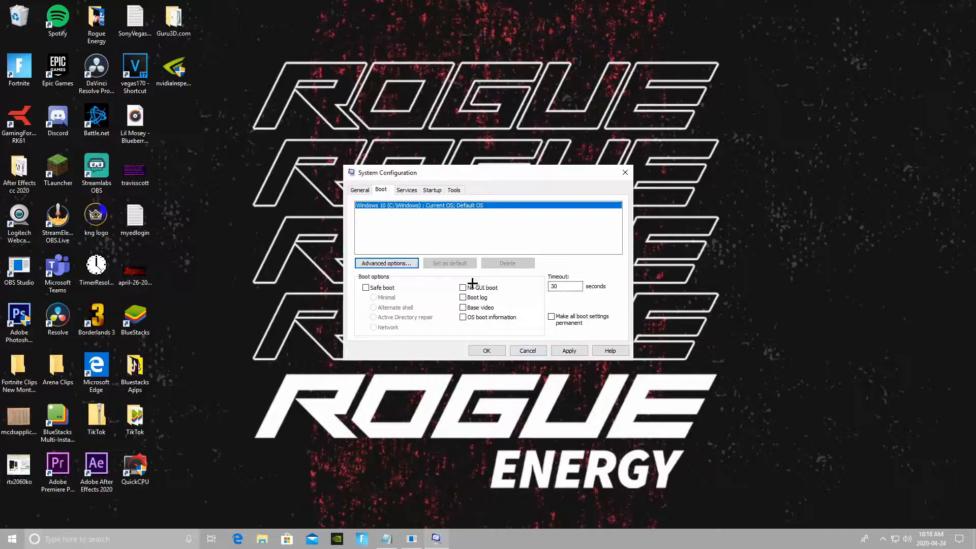
{"action": "left_click", "coordinate": [568, 351]}
{"action": "left_click", "coordinate": [487, 351]}
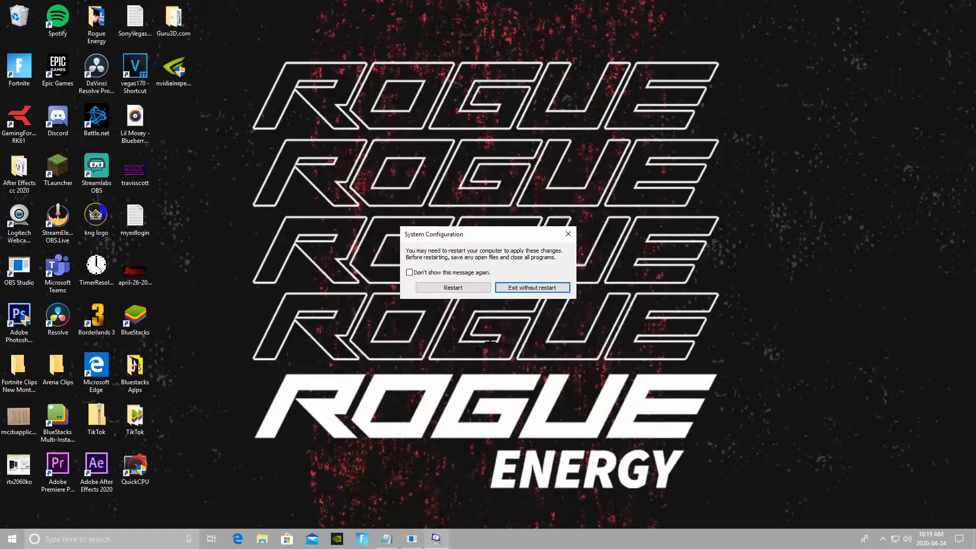
{"action": "left_click", "coordinate": [411, 270]}
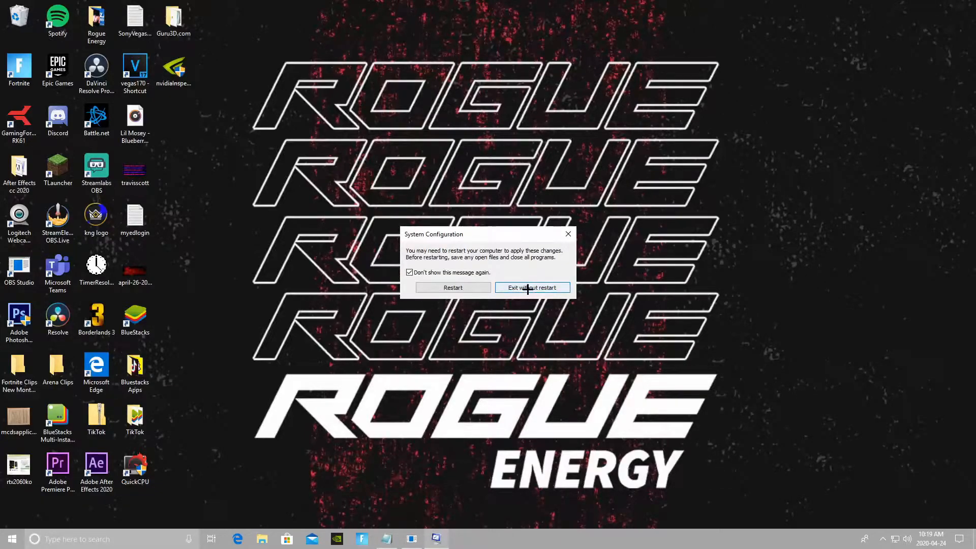
{"action": "left_click", "coordinate": [527, 289]}
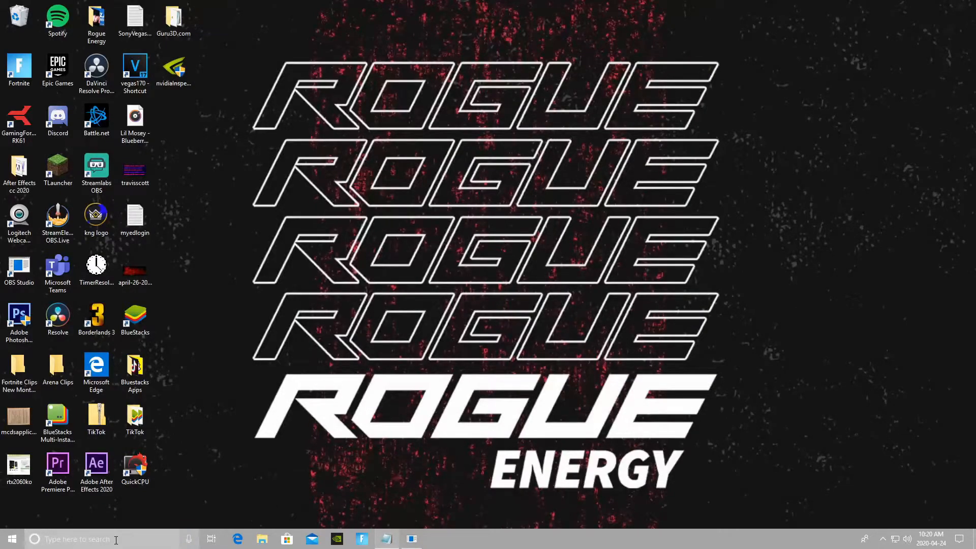
Run Performance Monitor as administrator from search and centre its window.
{"action": "left_click", "coordinate": [115, 539]}
{"action": "type", "text": "perfor"}
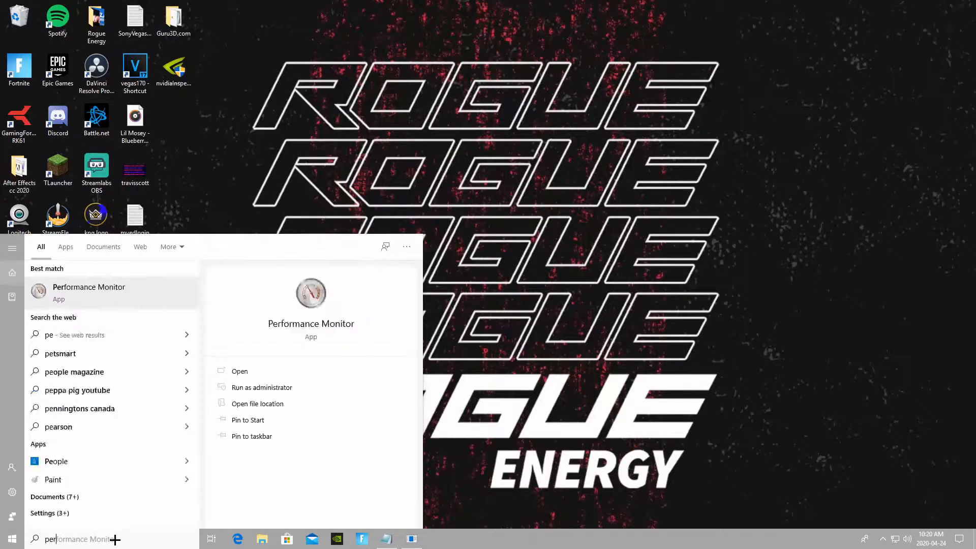
{"action": "right_click", "coordinate": [126, 303]}
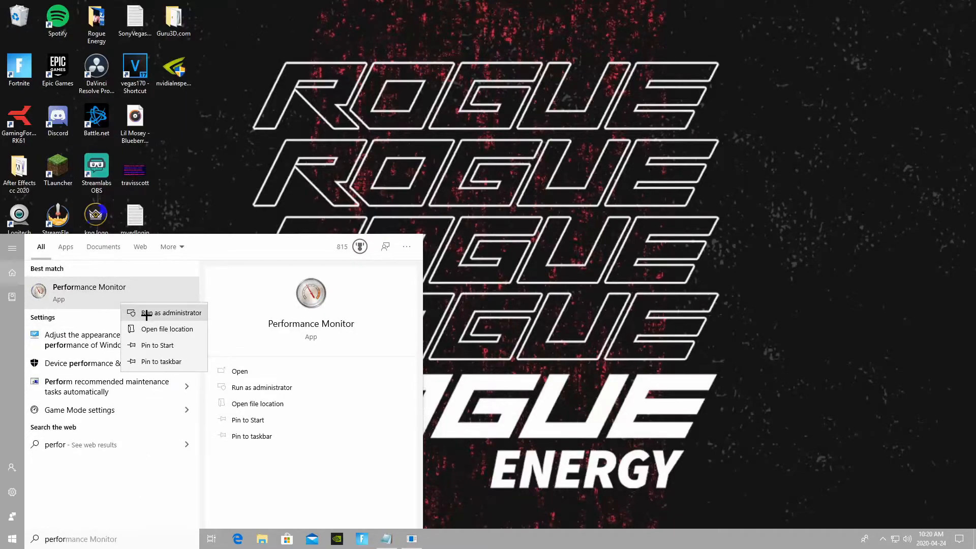
{"action": "left_click", "coordinate": [146, 315]}
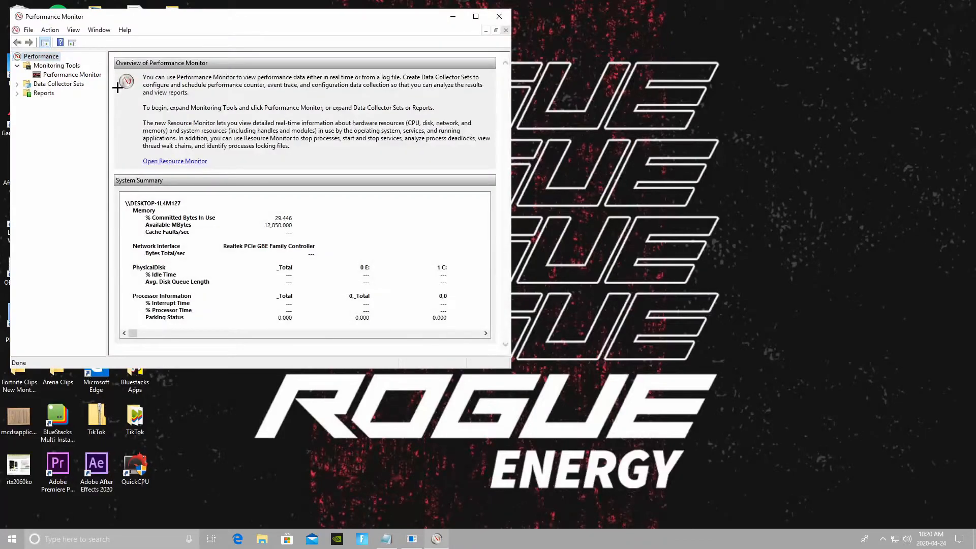
{"action": "left_click_drag", "start_coordinate": [271, 17], "coordinate": [509, 123]}
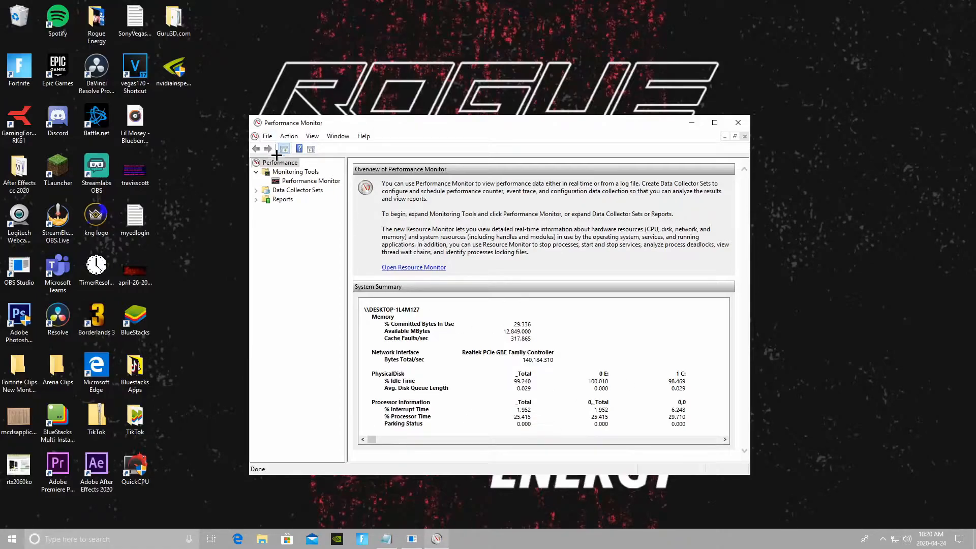
Under User Defined collector sets, start creating a new data collector set.
{"action": "left_click", "coordinate": [282, 190]}
{"action": "double_click", "coordinate": [366, 169]}
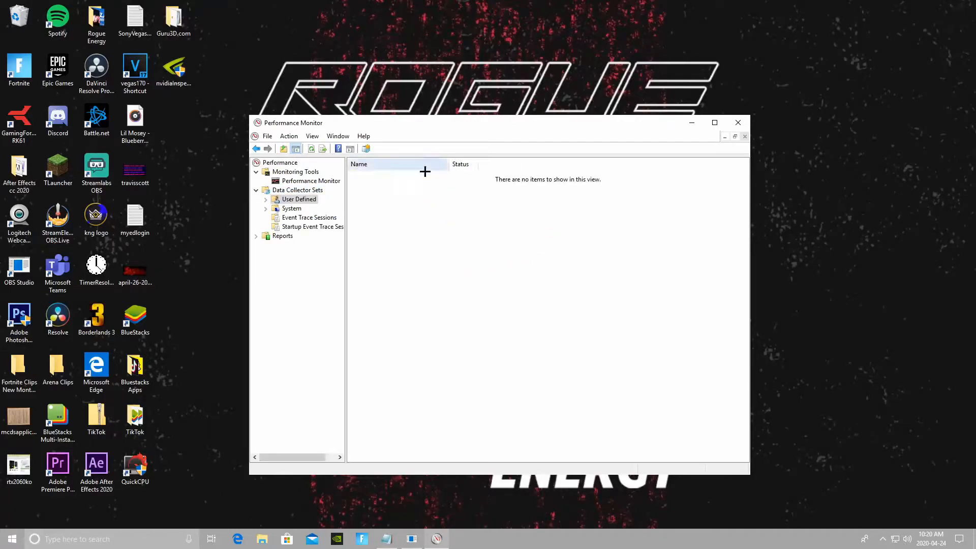
{"action": "right_click", "coordinate": [404, 205]}
{"action": "mouse_move", "coordinate": [443, 211]}
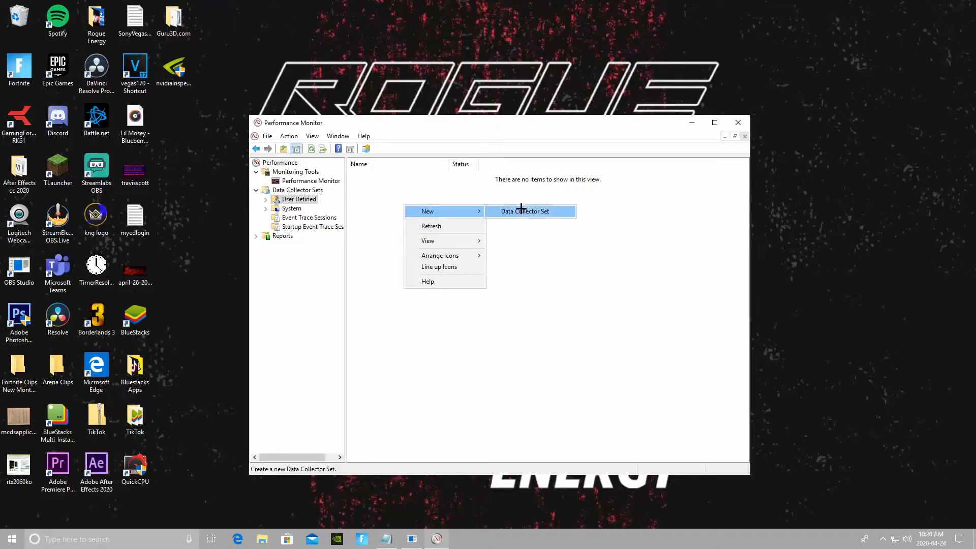
{"action": "left_click", "coordinate": [520, 210]}
{"action": "type", "text": "C"}
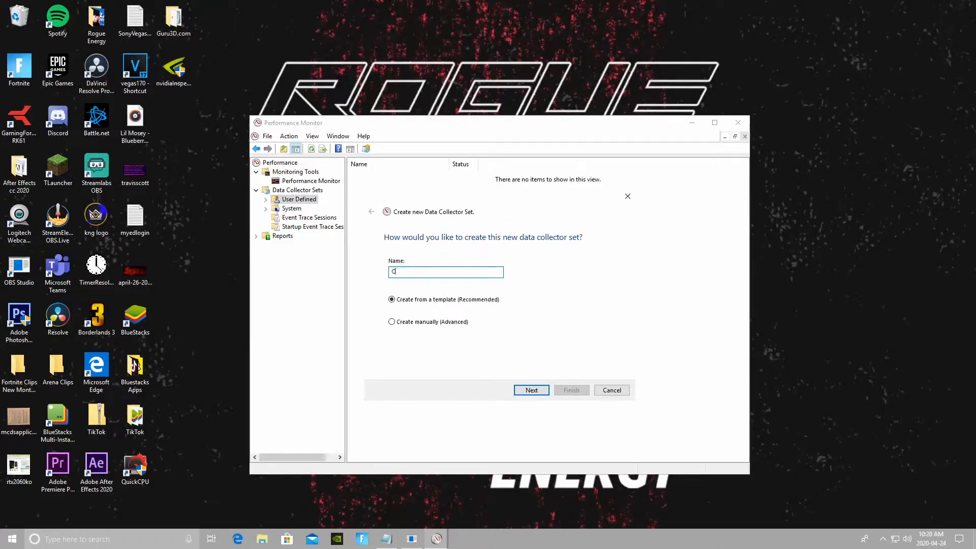
{"action": "type", "text": "PU"}
Name the set CPU, create it manually and choose to log performance counter data.
{"action": "left_click", "coordinate": [392, 321]}
{"action": "left_click", "coordinate": [532, 390]}
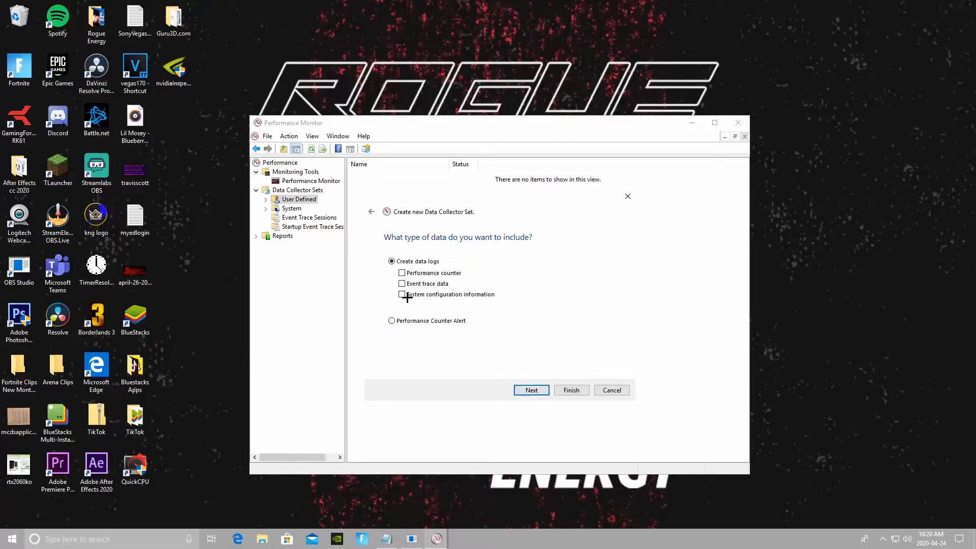
{"action": "left_click", "coordinate": [401, 272]}
{"action": "left_click", "coordinate": [531, 389]}
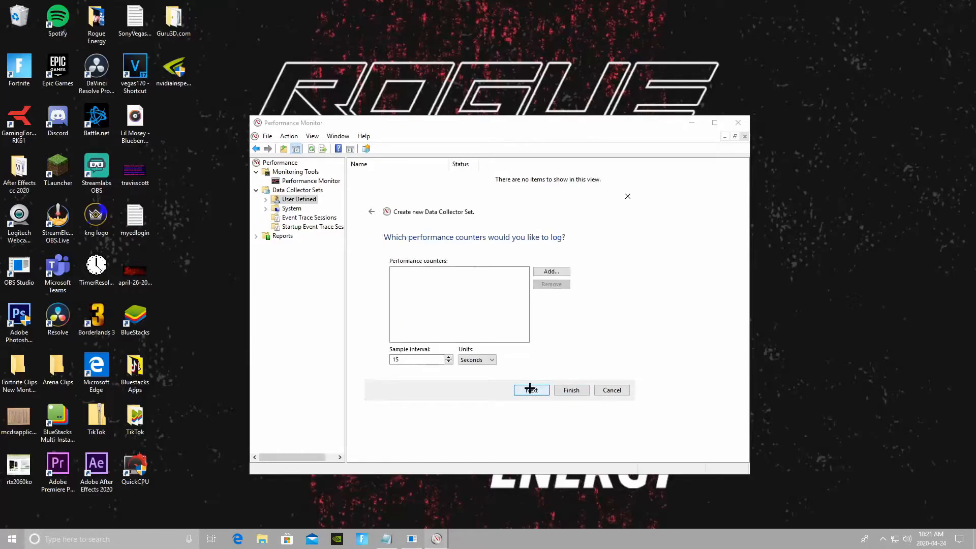
Add all Processor counters for instance 3 to the collector set.
{"action": "left_click", "coordinate": [553, 270]}
{"action": "scroll", "coordinate": [396, 253], "scroll_direction": "down", "scroll_amount": 5}
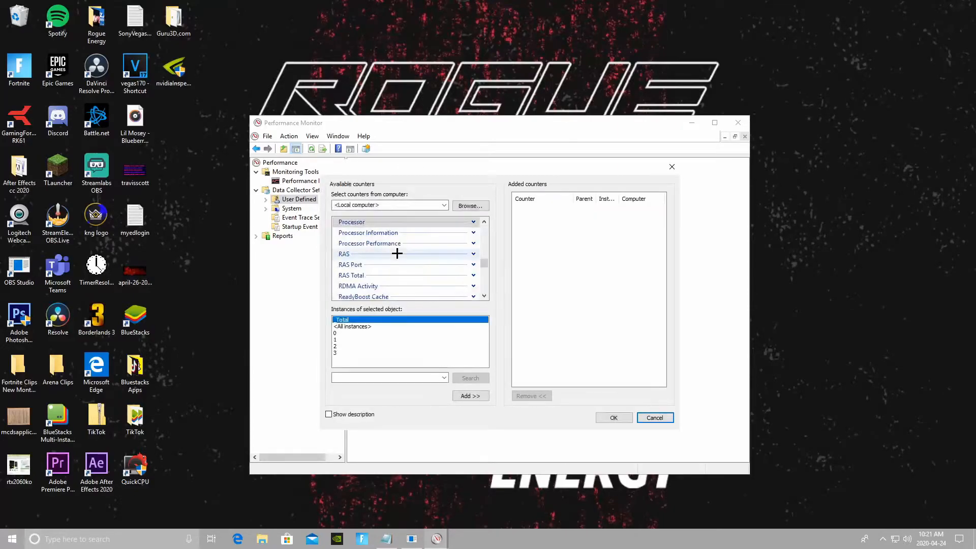
{"action": "left_click", "coordinate": [373, 222]}
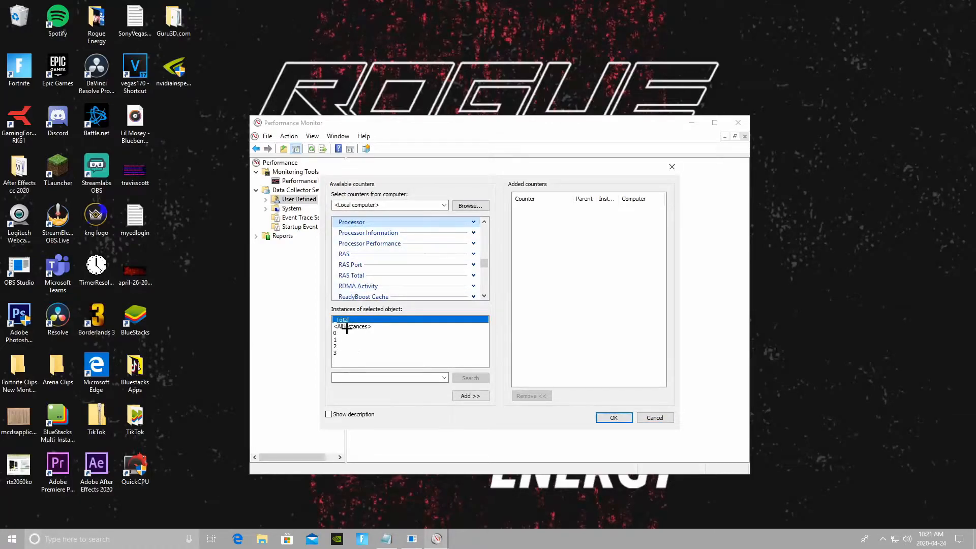
{"action": "left_click", "coordinate": [339, 353]}
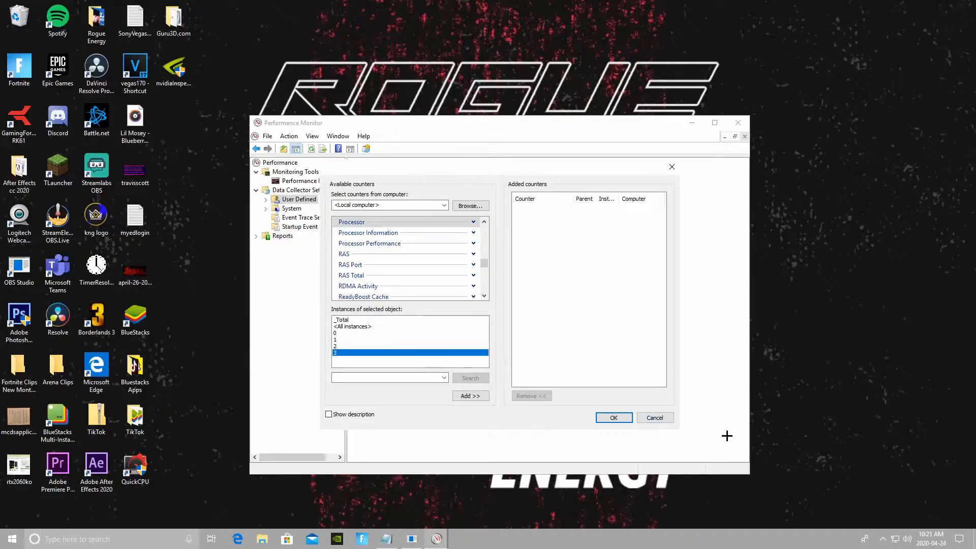
{"action": "left_click", "coordinate": [614, 417]}
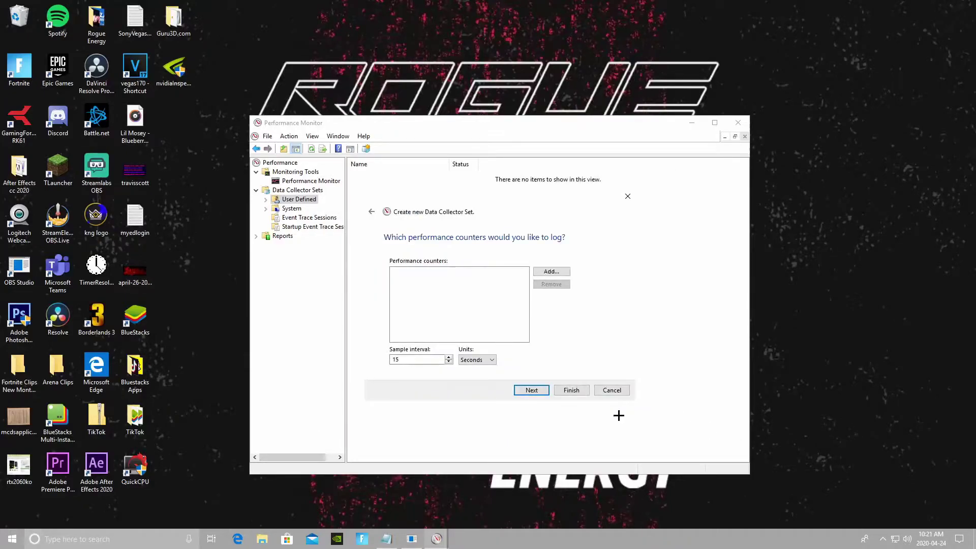
{"action": "left_click", "coordinate": [550, 272]}
{"action": "scroll", "coordinate": [411, 244], "scroll_direction": "down", "scroll_amount": 5}
{"action": "scroll", "coordinate": [412, 244], "scroll_direction": "down", "scroll_amount": 2}
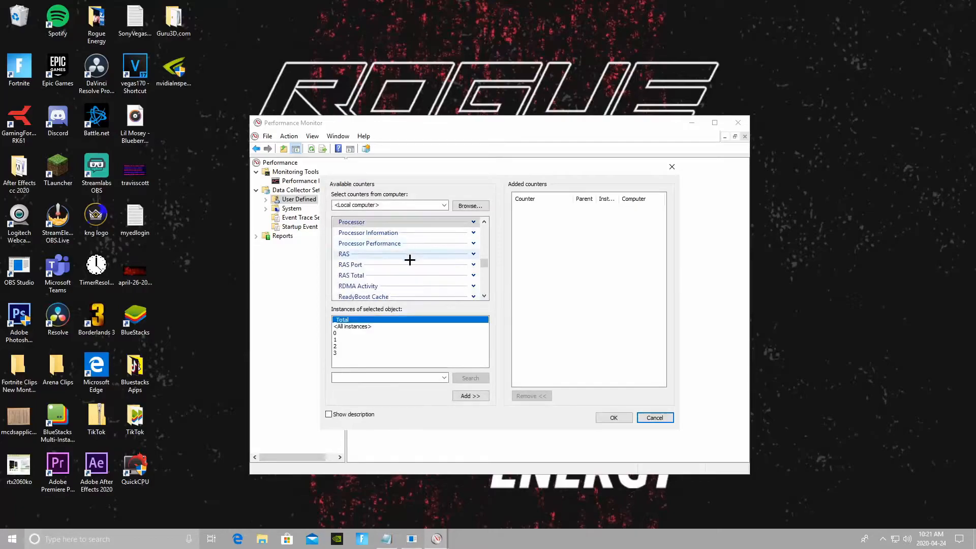
{"action": "scroll", "coordinate": [412, 256], "scroll_direction": "down", "scroll_amount": 3}
{"action": "scroll", "coordinate": [411, 260], "scroll_direction": "up", "scroll_amount": 3}
{"action": "scroll", "coordinate": [409, 262], "scroll_direction": "down", "scroll_amount": 2}
{"action": "scroll", "coordinate": [409, 263], "scroll_direction": "up", "scroll_amount": 2}
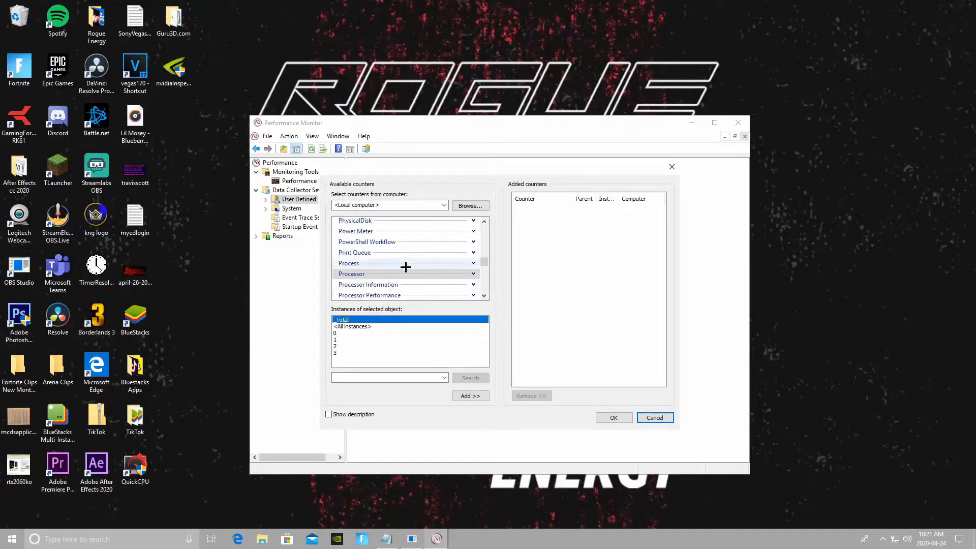
{"action": "left_click", "coordinate": [381, 274]}
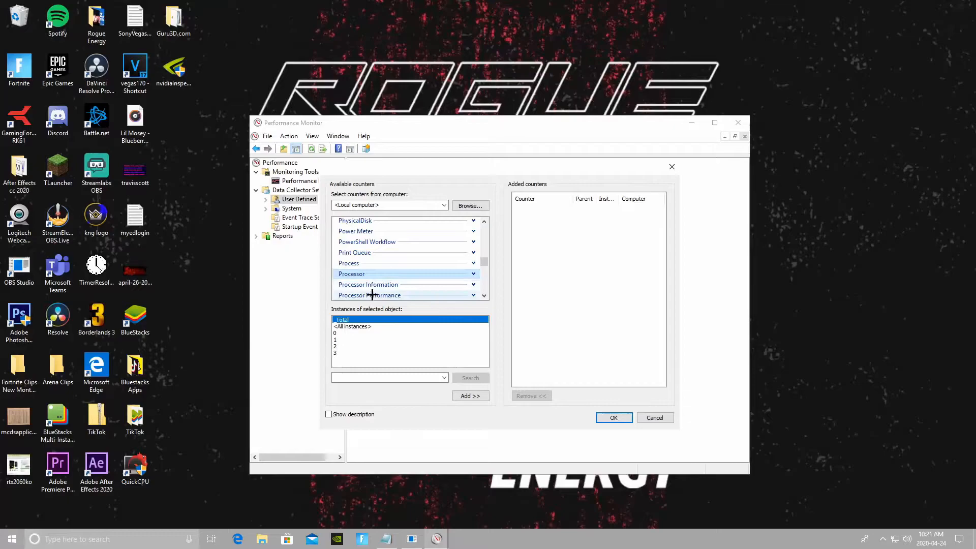
{"action": "left_click", "coordinate": [343, 352]}
{"action": "left_click", "coordinate": [470, 395]}
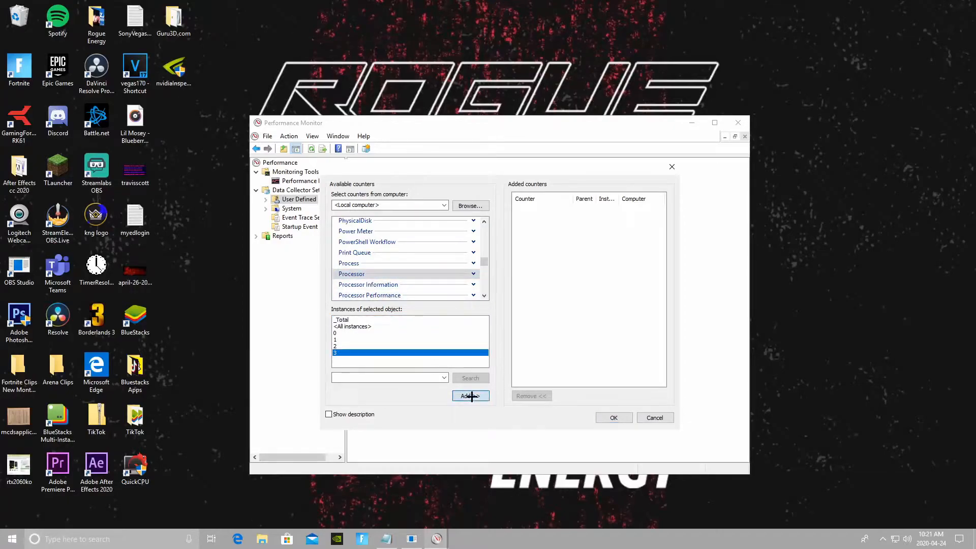
Add the Process Thread Count counter for the _Total instance.
{"action": "left_click", "coordinate": [579, 210]}
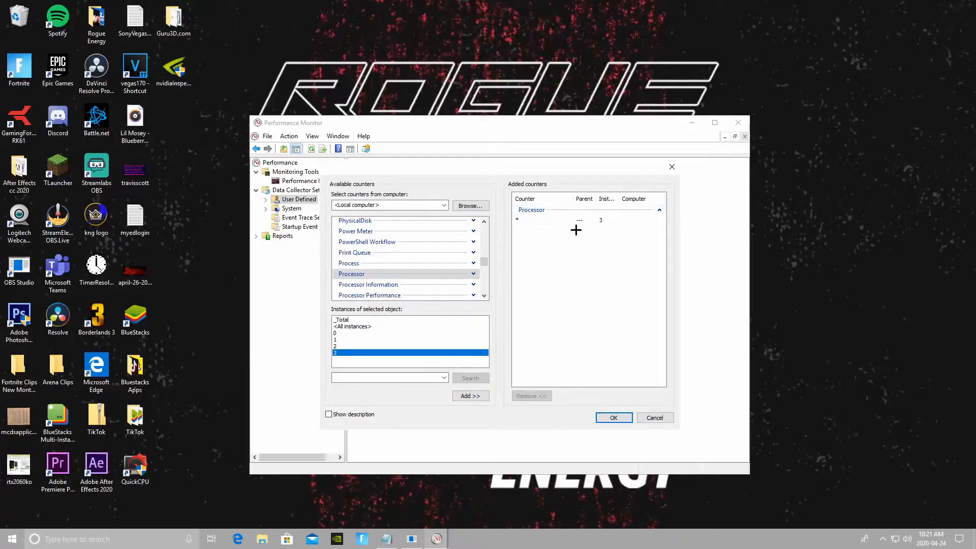
{"action": "left_click", "coordinate": [475, 263]}
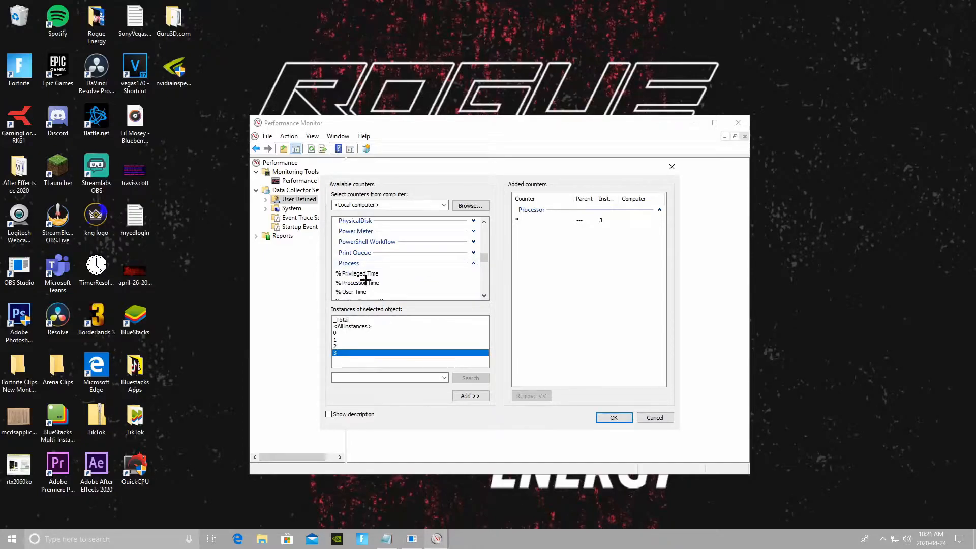
{"action": "scroll", "coordinate": [366, 279], "scroll_direction": "down", "scroll_amount": 2}
{"action": "scroll", "coordinate": [366, 278], "scroll_direction": "down", "scroll_amount": 2}
{"action": "scroll", "coordinate": [366, 278], "scroll_direction": "down", "scroll_amount": 2}
{"action": "scroll", "coordinate": [366, 278], "scroll_direction": "down", "scroll_amount": 2}
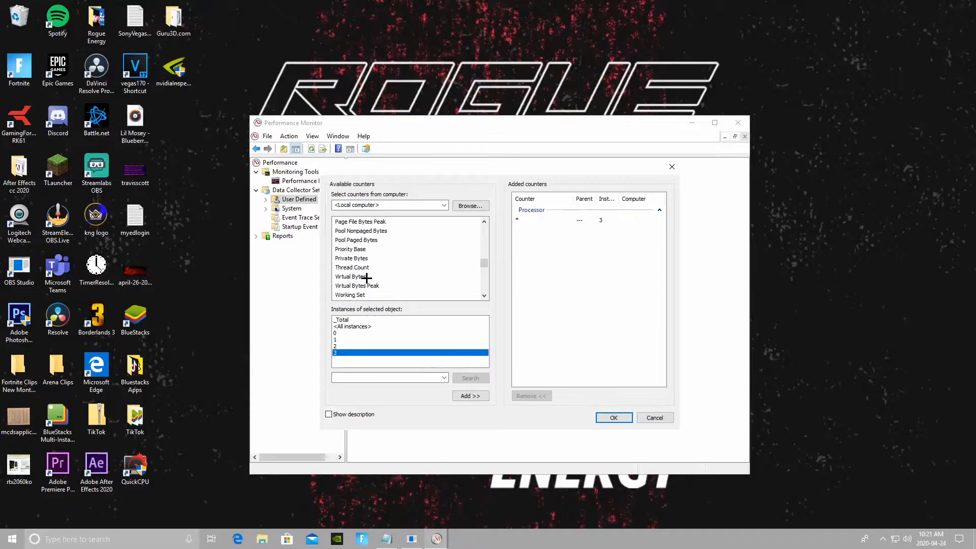
{"action": "left_click", "coordinate": [360, 266]}
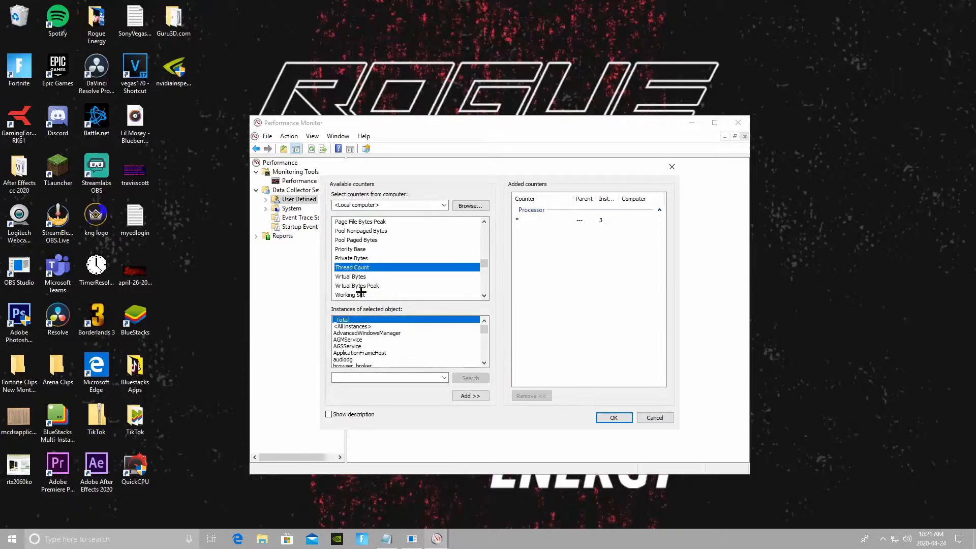
{"action": "scroll", "coordinate": [361, 348], "scroll_direction": "down", "scroll_amount": 2}
{"action": "scroll", "coordinate": [360, 348], "scroll_direction": "up", "scroll_amount": 2}
{"action": "left_click", "coordinate": [472, 398]}
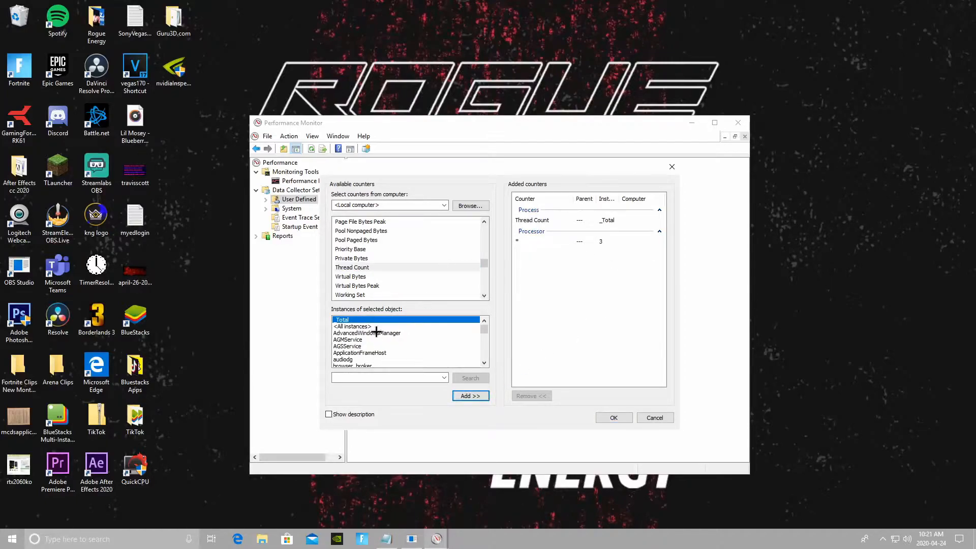
{"action": "scroll", "coordinate": [359, 341], "scroll_direction": "down", "scroll_amount": 4}
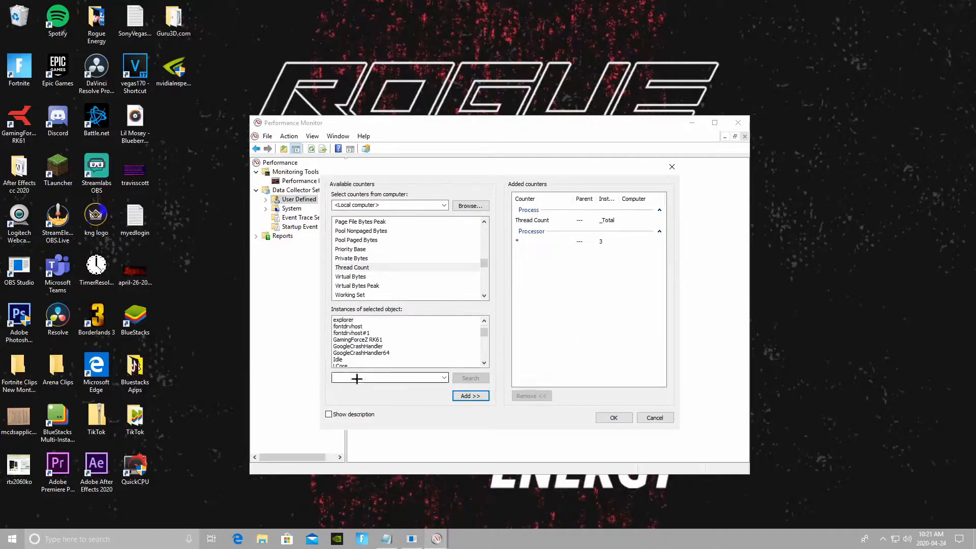
{"action": "scroll", "coordinate": [360, 358], "scroll_direction": "down", "scroll_amount": 2}
{"action": "scroll", "coordinate": [362, 359], "scroll_direction": "down", "scroll_amount": 3}
{"action": "scroll", "coordinate": [365, 366], "scroll_direction": "down", "scroll_amount": 2}
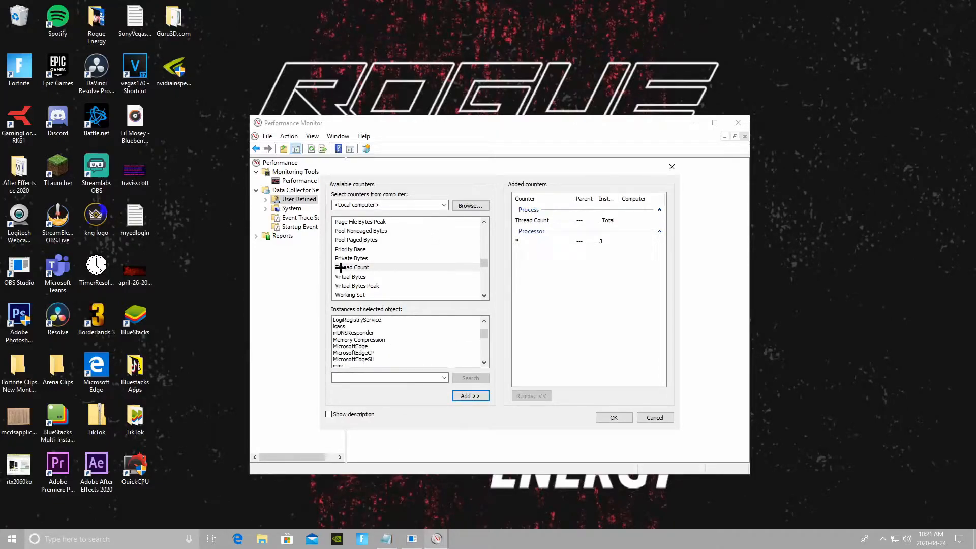
Finish the wizard saving the CPU set to the default location, then close Performance Monitor.
{"action": "left_click", "coordinate": [611, 418]}
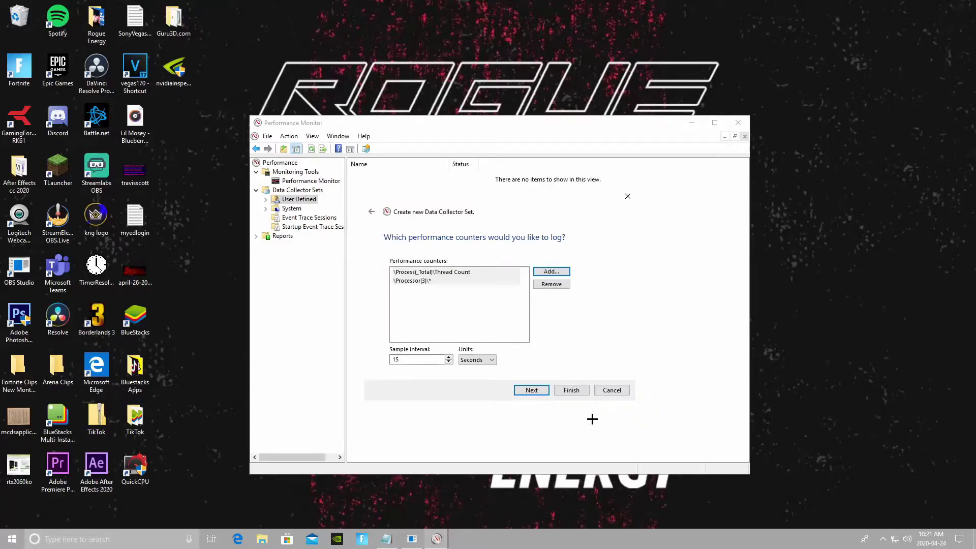
{"action": "left_click", "coordinate": [538, 389]}
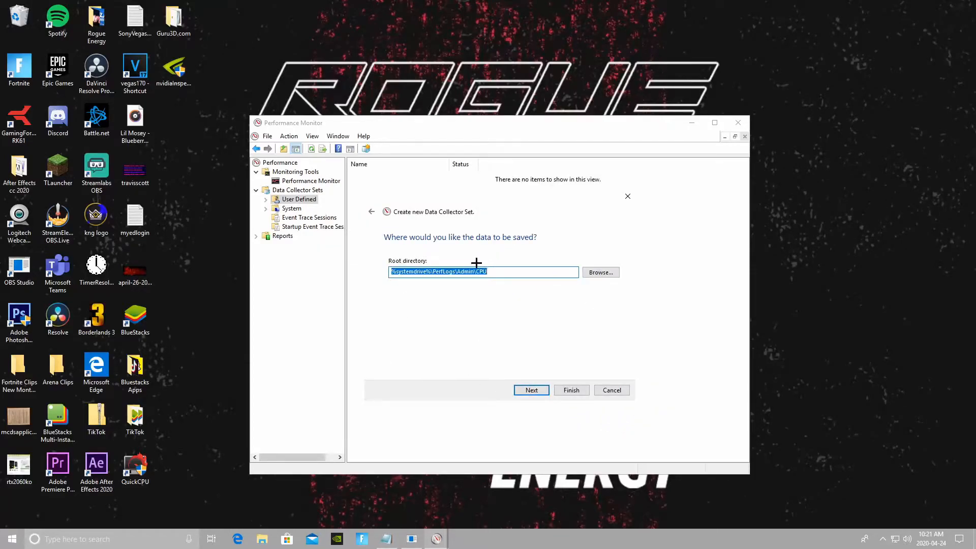
{"action": "left_click", "coordinate": [531, 390]}
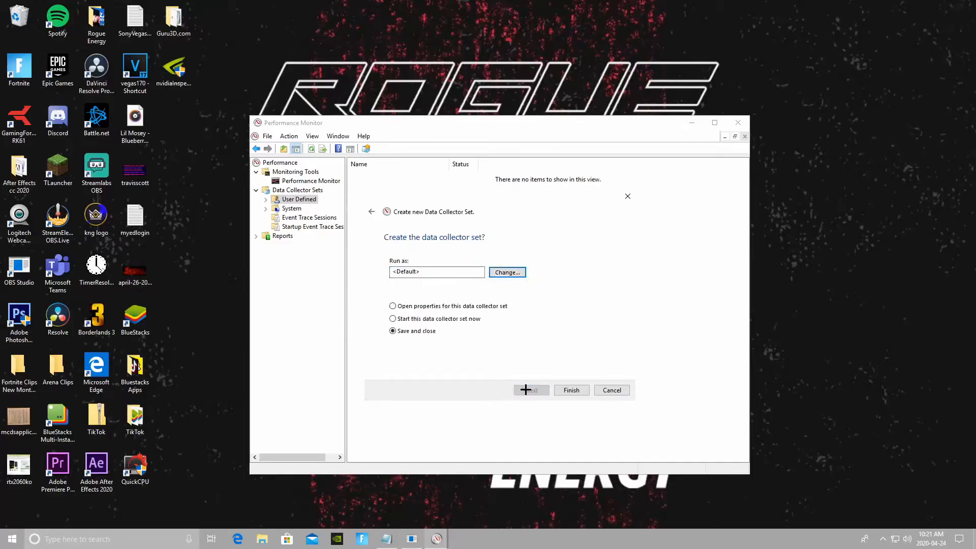
{"action": "left_click", "coordinate": [571, 390]}
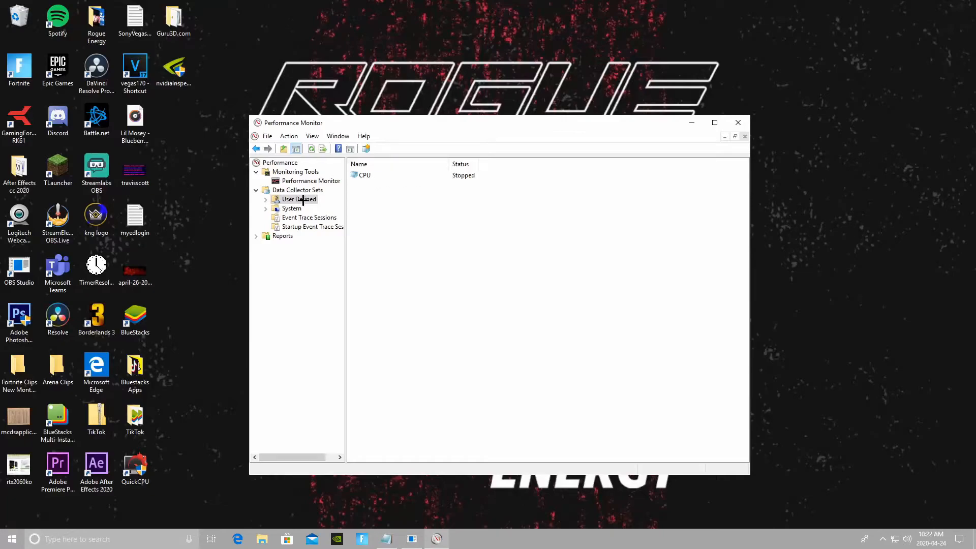
{"action": "left_click", "coordinate": [739, 123]}
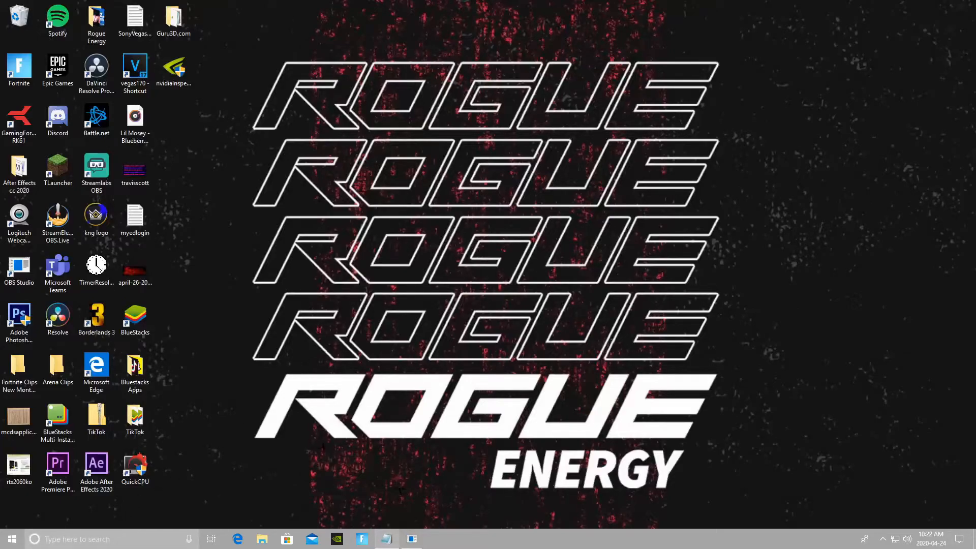
Launch QuickCPU from its desktop shortcut.
{"action": "left_click", "coordinate": [135, 469]}
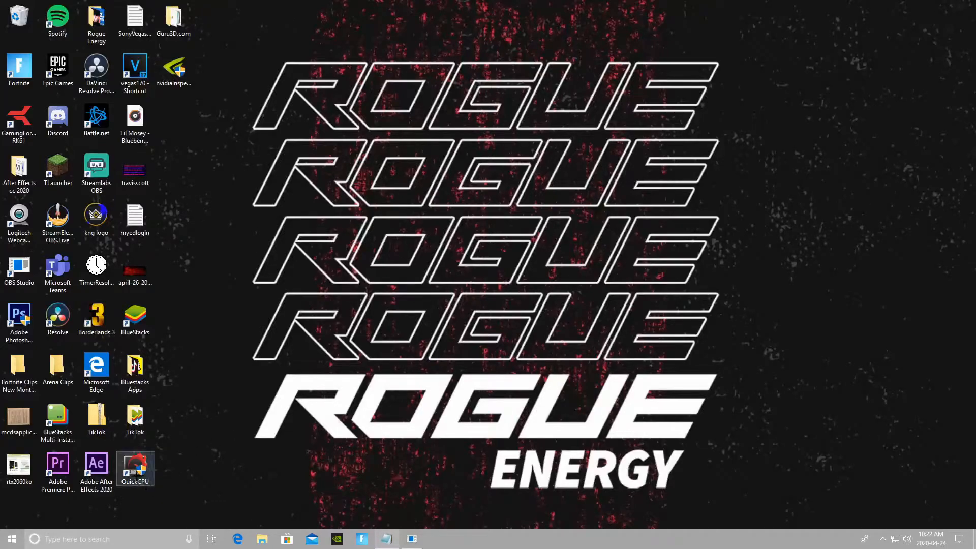
{"action": "left_click", "coordinate": [171, 438]}
{"action": "left_click", "coordinate": [140, 466]}
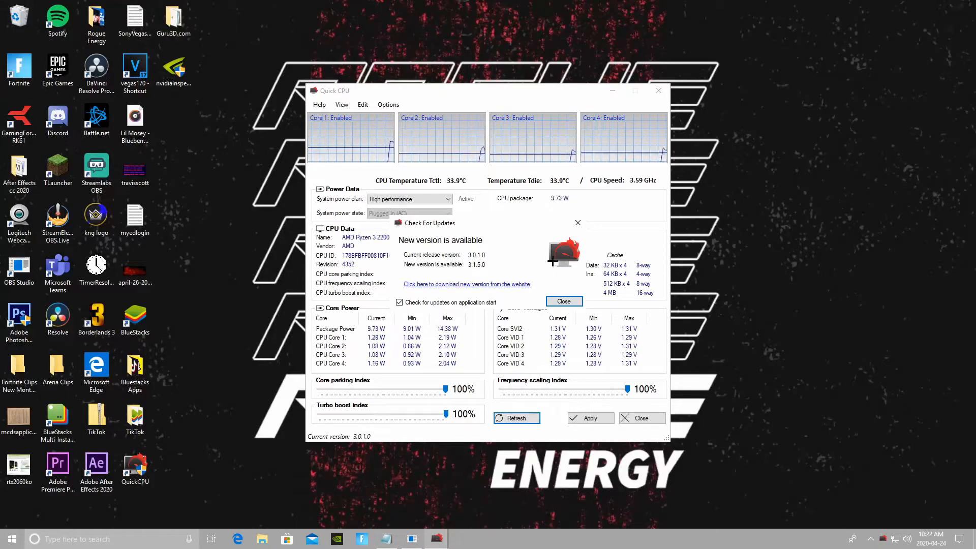
Set the core parking index to 100%, apply the settings and close QuickCPU.
{"action": "left_click", "coordinate": [577, 223]}
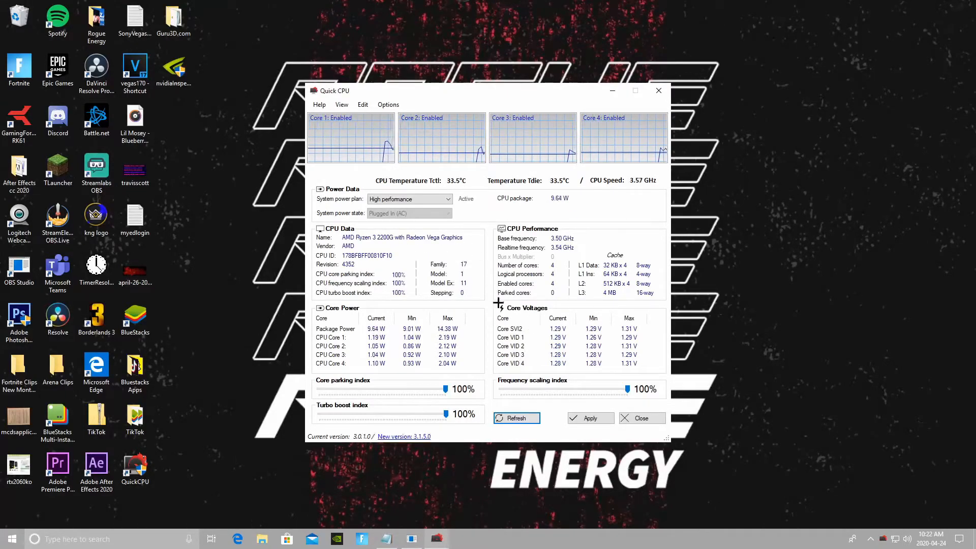
{"action": "mouse_move", "coordinate": [446, 390]}
{"action": "left_mouse_down"}
{"action": "mouse_move", "coordinate": [420, 391]}
{"action": "mouse_move", "coordinate": [450, 391]}
{"action": "left_mouse_up"}
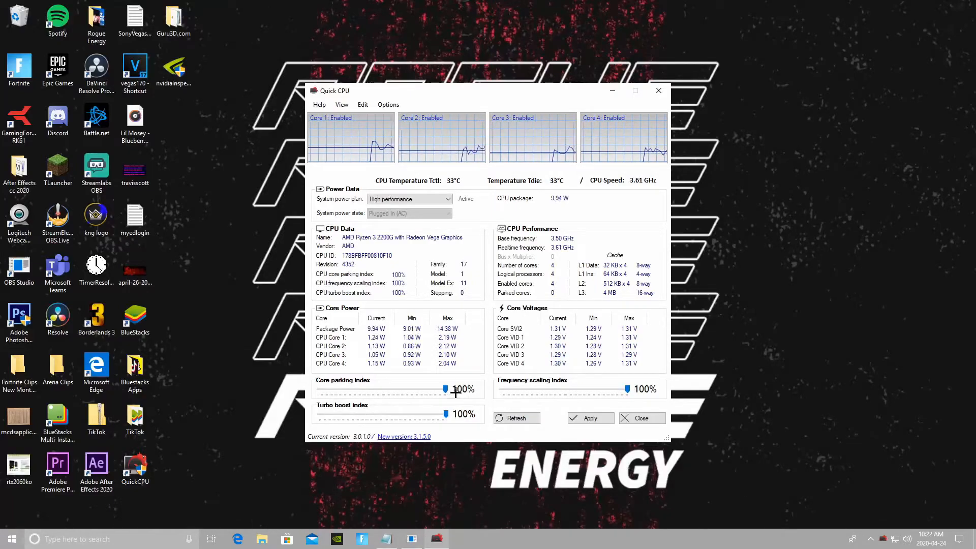
{"action": "left_click", "coordinate": [591, 418]}
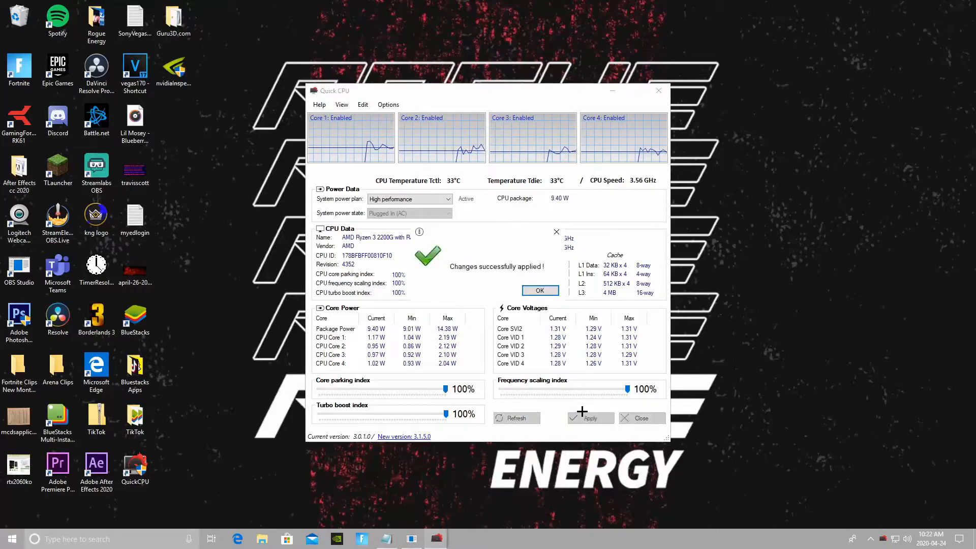
{"action": "left_click", "coordinate": [541, 299]}
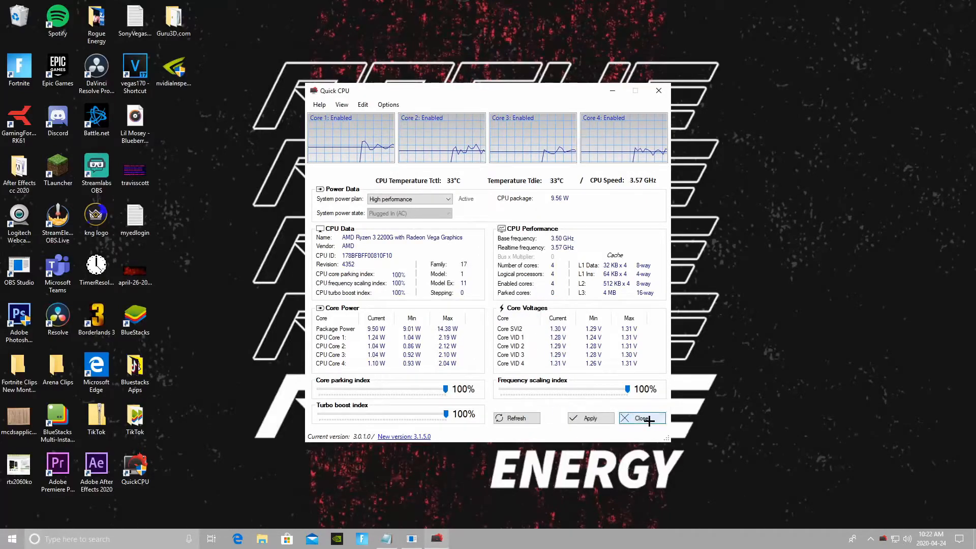
{"action": "left_click", "coordinate": [658, 90]}
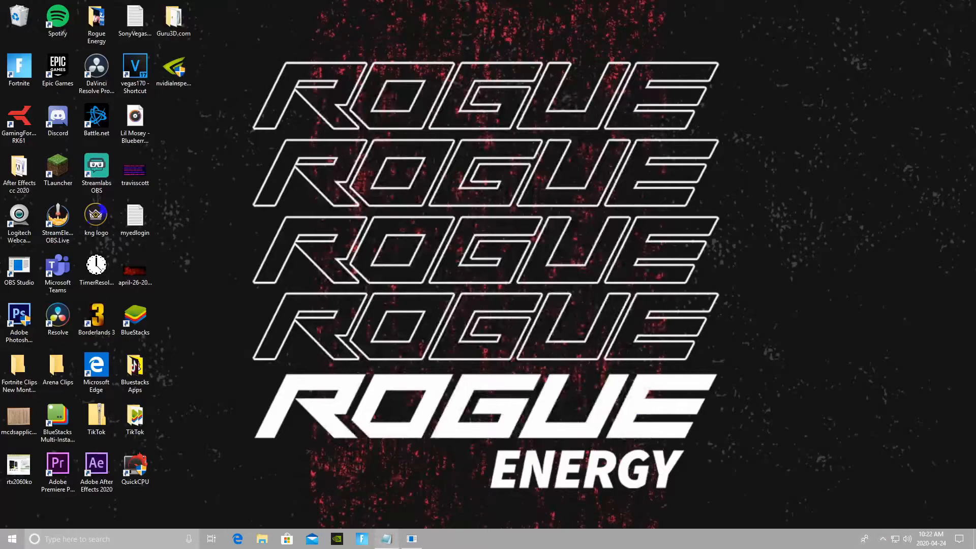
Search for the 'command line fortnite' text document.
{"action": "left_click", "coordinate": [115, 539]}
{"action": "type", "text": "comman"}
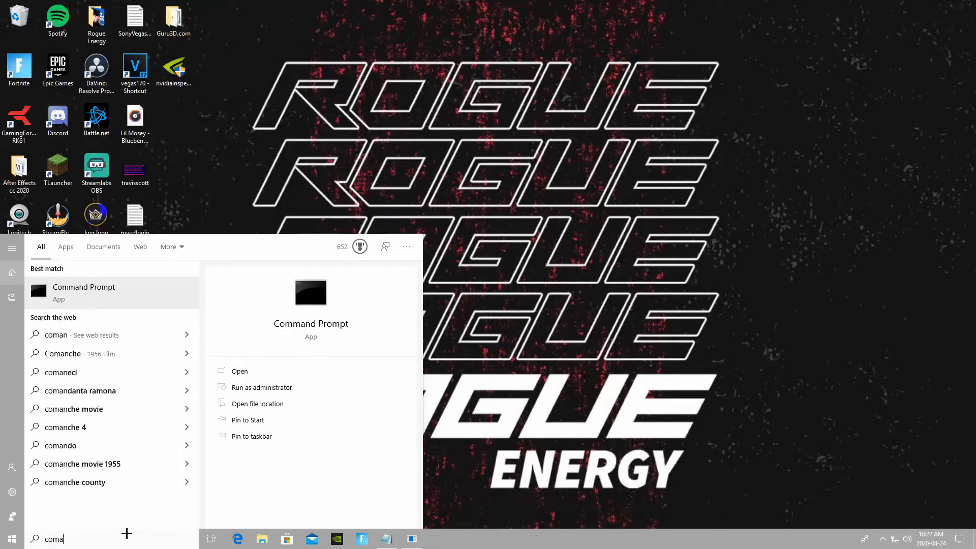
{"action": "type", "text": "d li"}
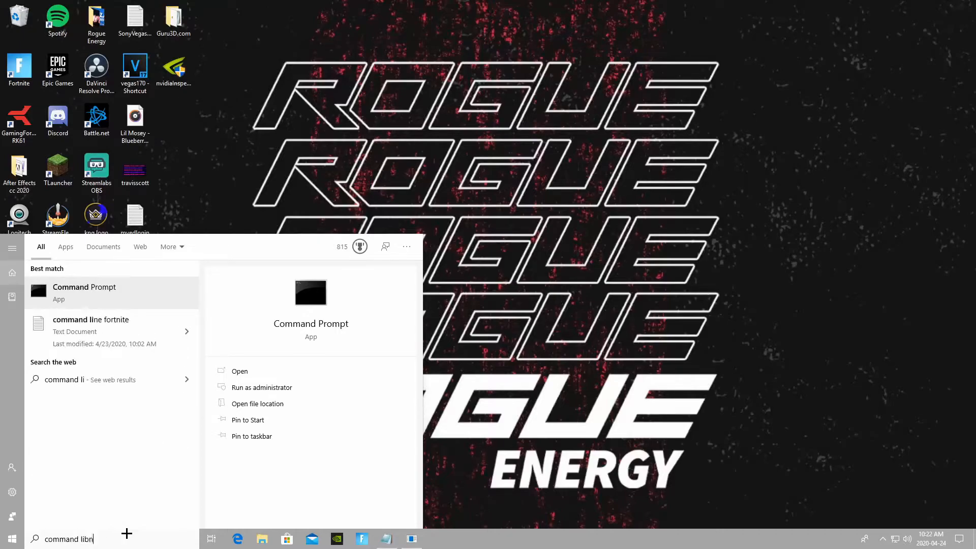
{"action": "type", "text": "ne fortnite"}
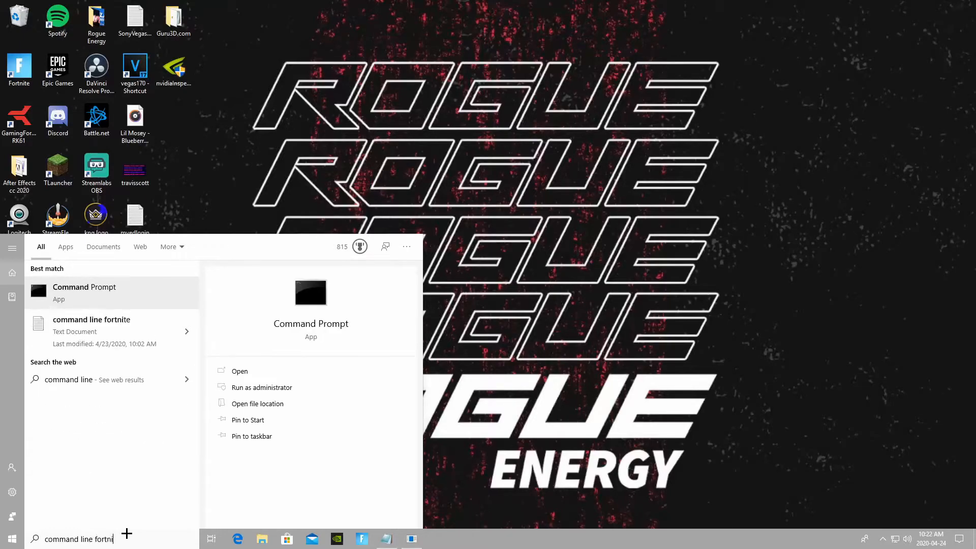
Replace the 4 after -PREFERREDPROCESSOR with # and note on line two that # is your CPU core count.
{"action": "left_click", "coordinate": [125, 288]}
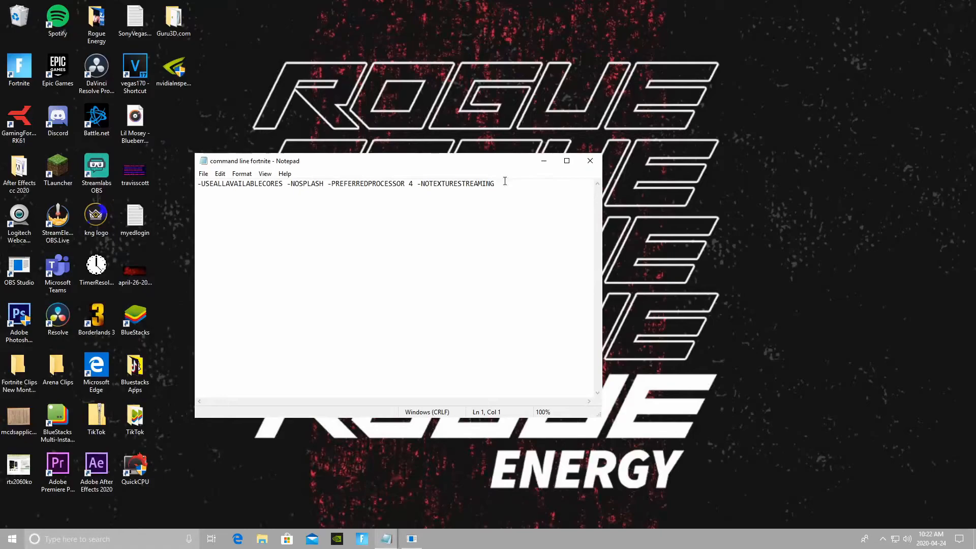
{"action": "left_click_drag", "start_coordinate": [496, 184], "coordinate": [199, 183]}
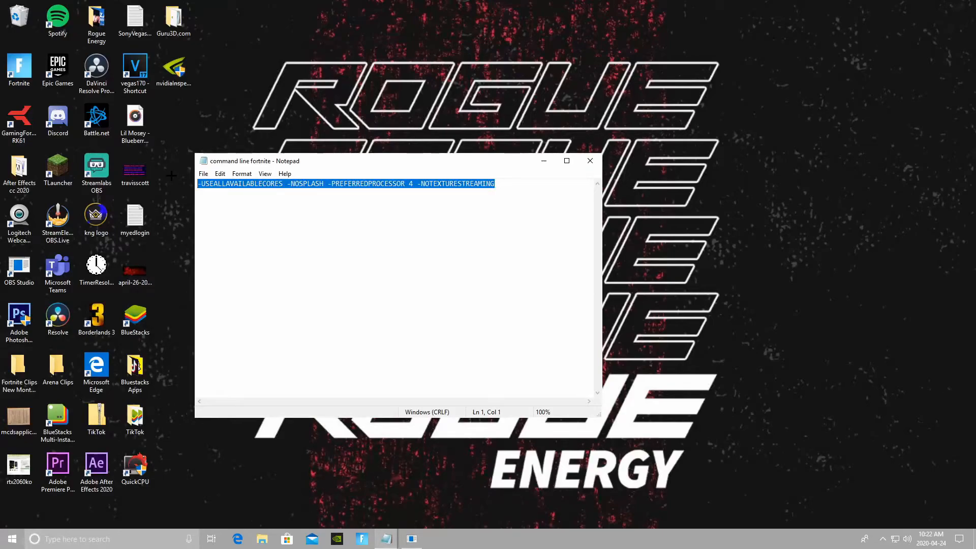
{"action": "left_click", "coordinate": [217, 198]}
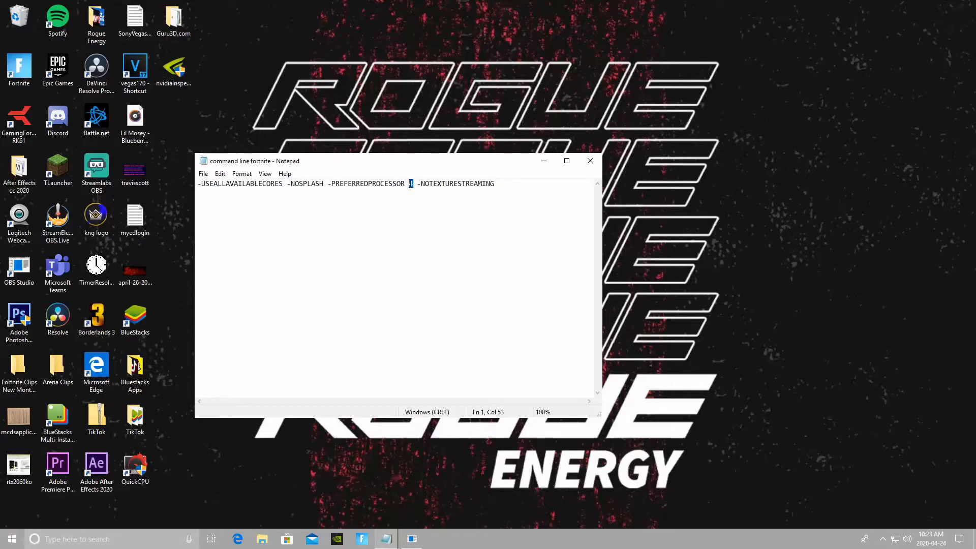
{"action": "double_click", "coordinate": [411, 185]}
{"action": "type", "text": "CPU"}
{"action": "key", "text": "BackSpace"}
{"action": "type", "text": "yhas"}
{"action": "right_click", "coordinate": [450, 540]}
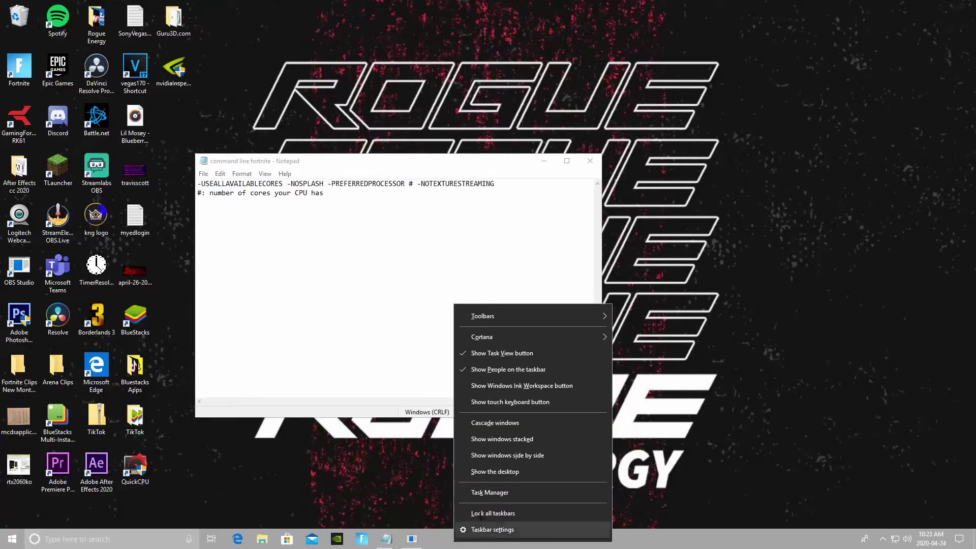
{"action": "left_click", "coordinate": [489, 492]}
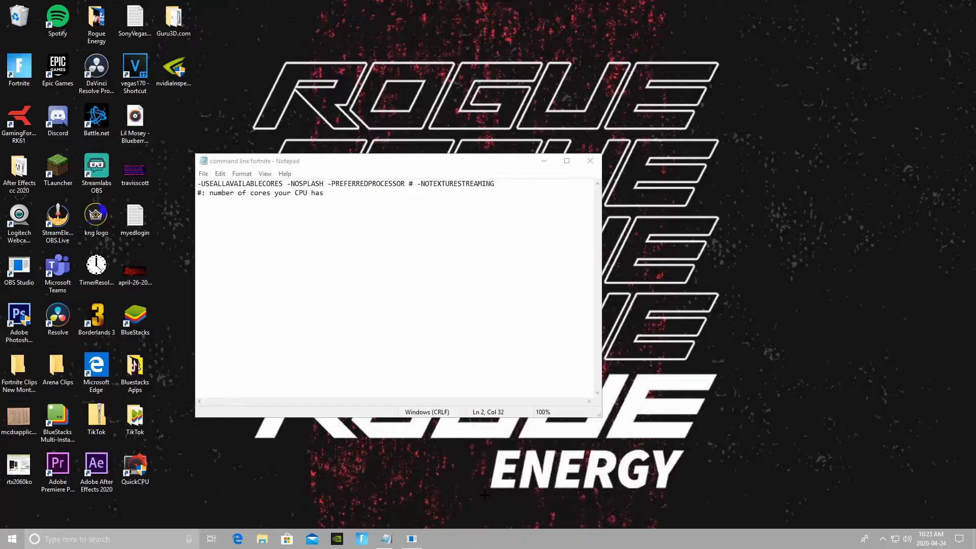
{"action": "left_click", "coordinate": [70, 47]}
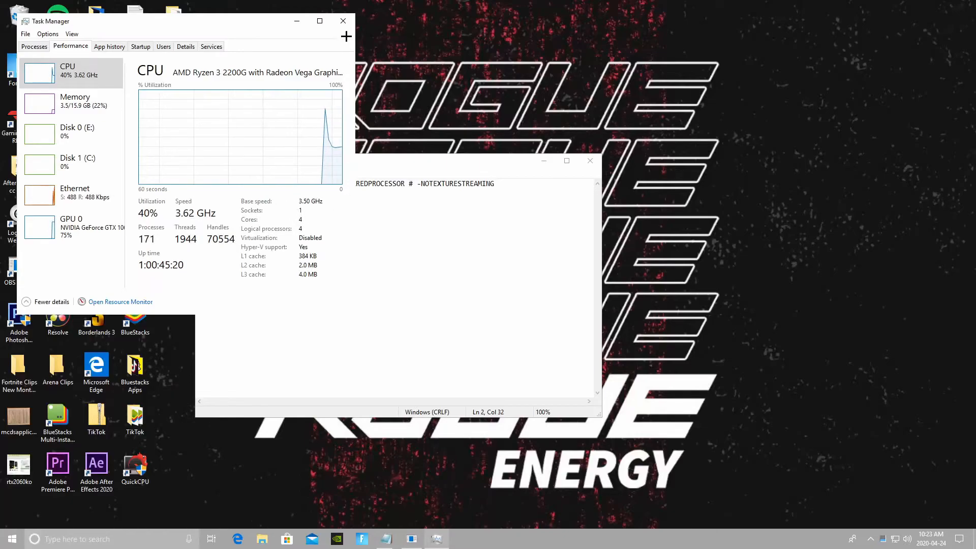
{"action": "left_click", "coordinate": [343, 20]}
Restore -PREFERREDPROCESSOR 4, copy the whole argument line, and launch Epic Games Launcher.
{"action": "left_click_drag", "start_coordinate": [415, 183], "coordinate": [409, 183]}
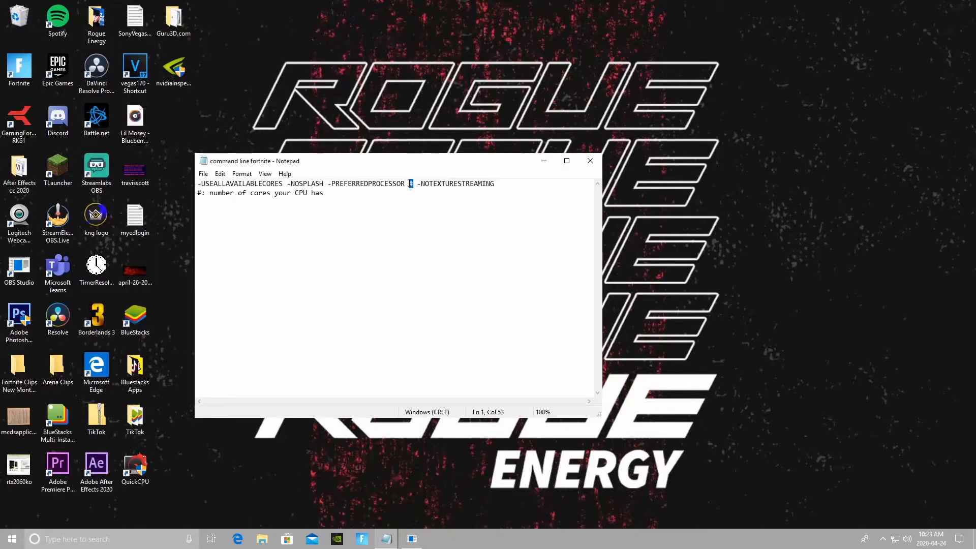
{"action": "left_click_drag", "start_coordinate": [511, 188], "coordinate": [186, 184]}
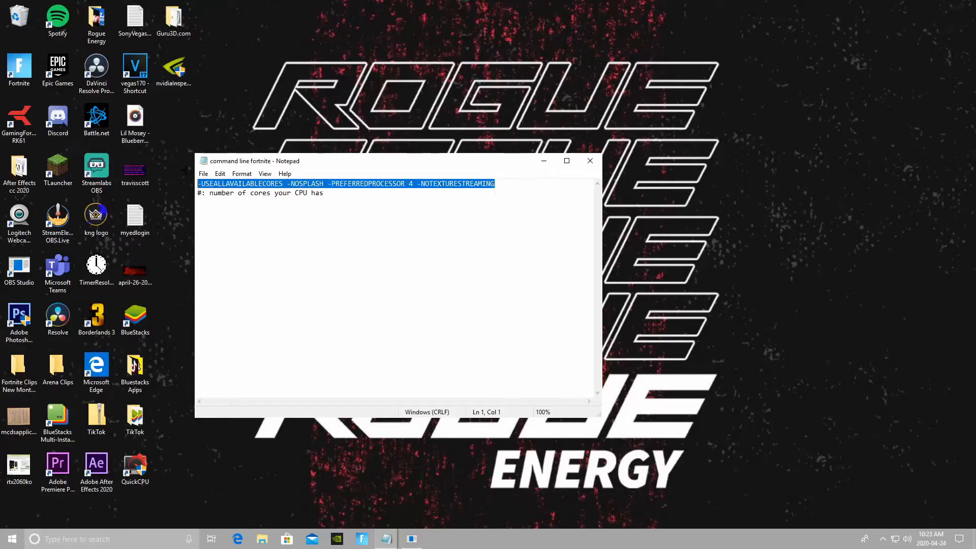
{"action": "double_click", "coordinate": [58, 72]}
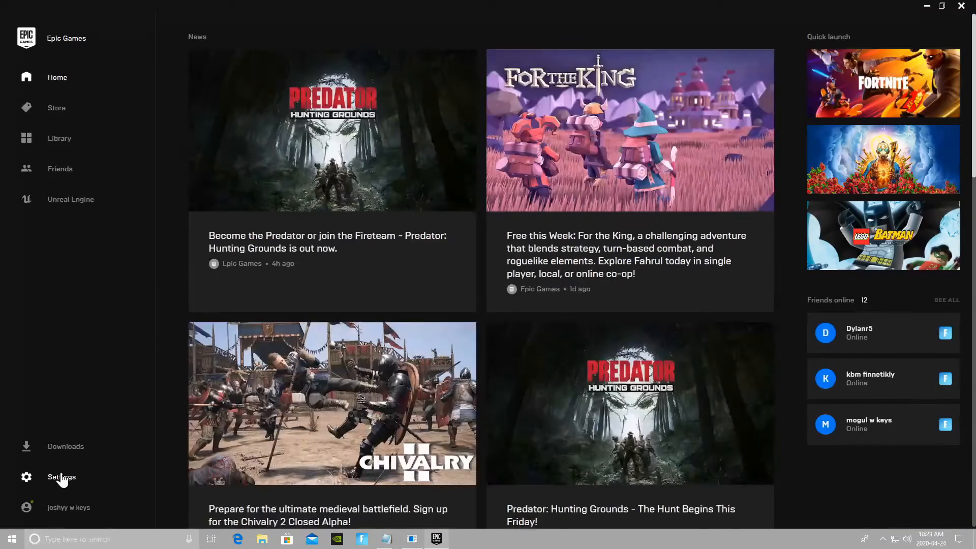
Enable Additional Command Line Arguments for Fortnite under Manage Games.
{"action": "left_click", "coordinate": [63, 479]}
{"action": "scroll", "coordinate": [122, 343], "scroll_direction": "down", "scroll_amount": 2}
{"action": "scroll", "coordinate": [153, 343], "scroll_direction": "down", "scroll_amount": 4}
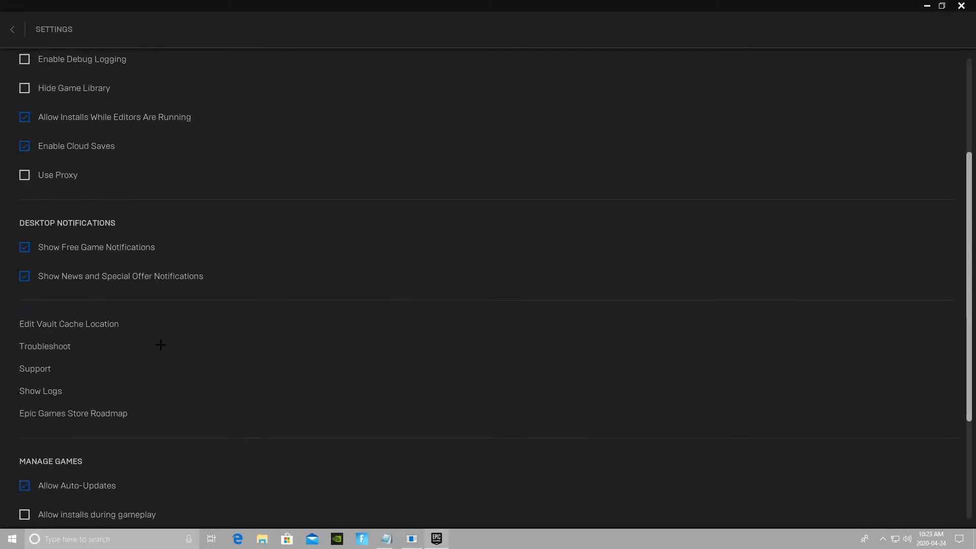
{"action": "scroll", "coordinate": [164, 350], "scroll_direction": "down", "scroll_amount": 4}
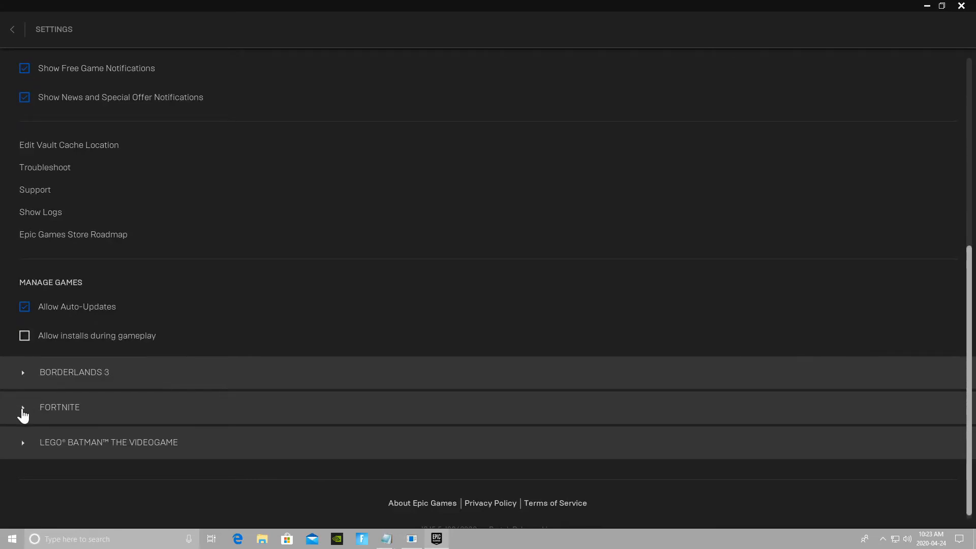
{"action": "left_click", "coordinate": [23, 409]}
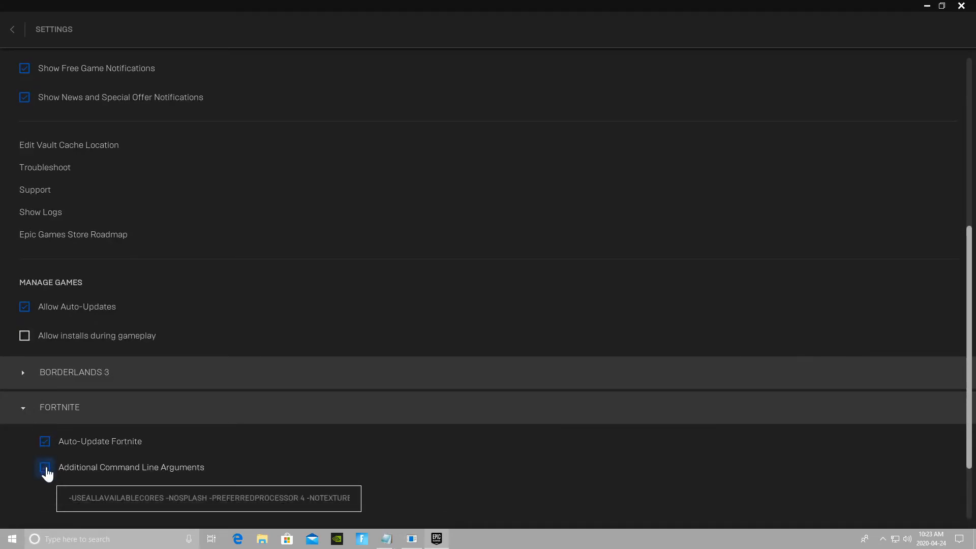
{"action": "left_click", "coordinate": [45, 468]}
{"action": "left_click", "coordinate": [45, 468]}
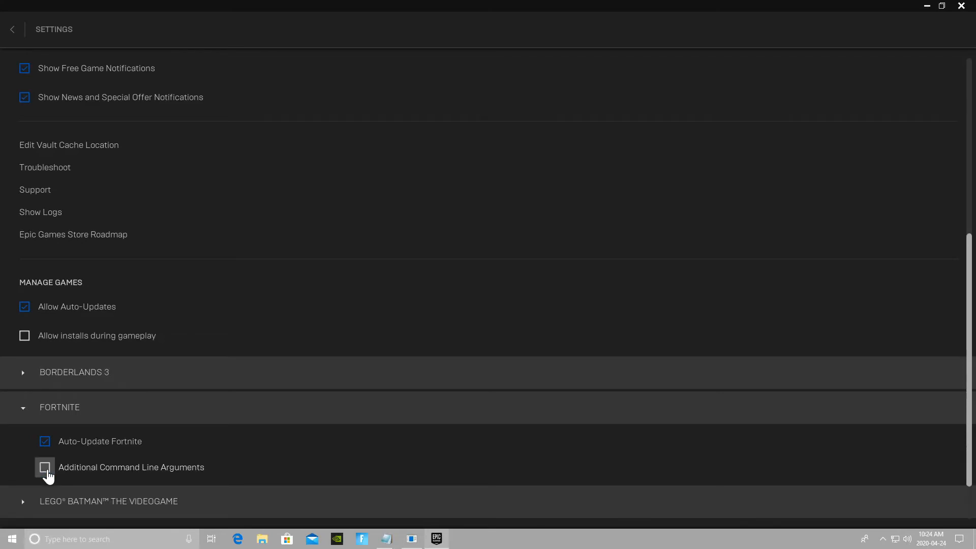
{"action": "left_click", "coordinate": [45, 467]}
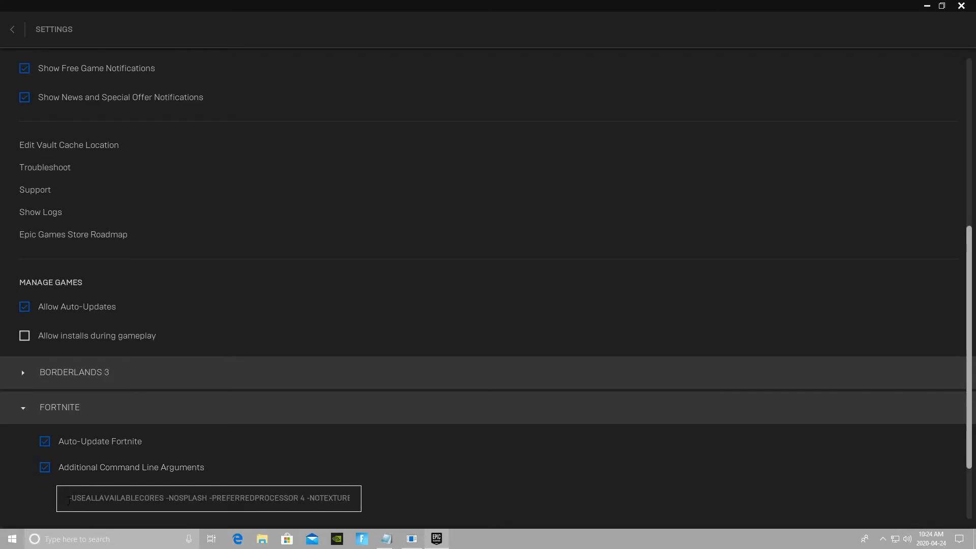
Fill the arguments field with the -PREFERREDPROCESSOR 4 line, return Home and close the launcher.
{"action": "left_click_drag", "start_coordinate": [69, 498], "coordinate": [556, 470]}
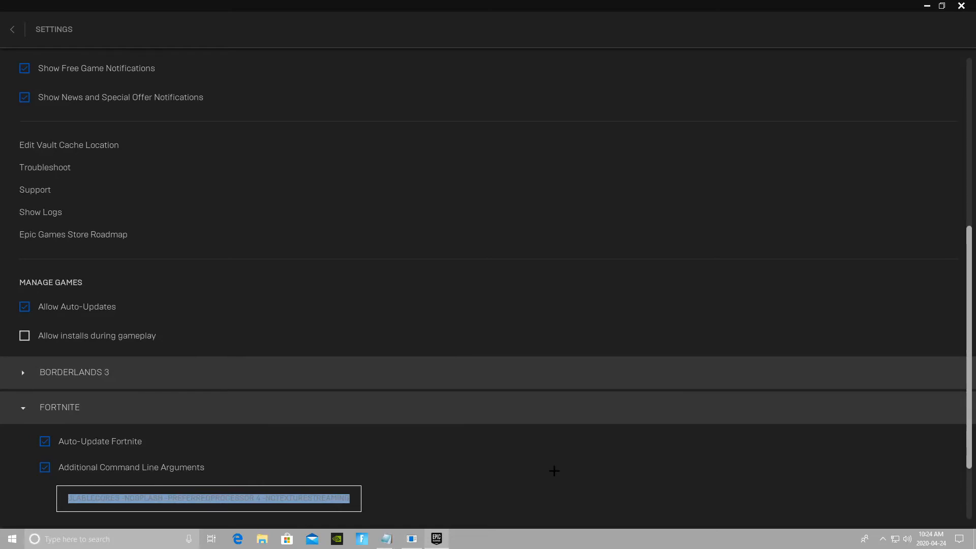
{"action": "left_click", "coordinate": [554, 470]}
{"action": "scroll", "coordinate": [438, 507], "scroll_direction": "up", "scroll_amount": 2}
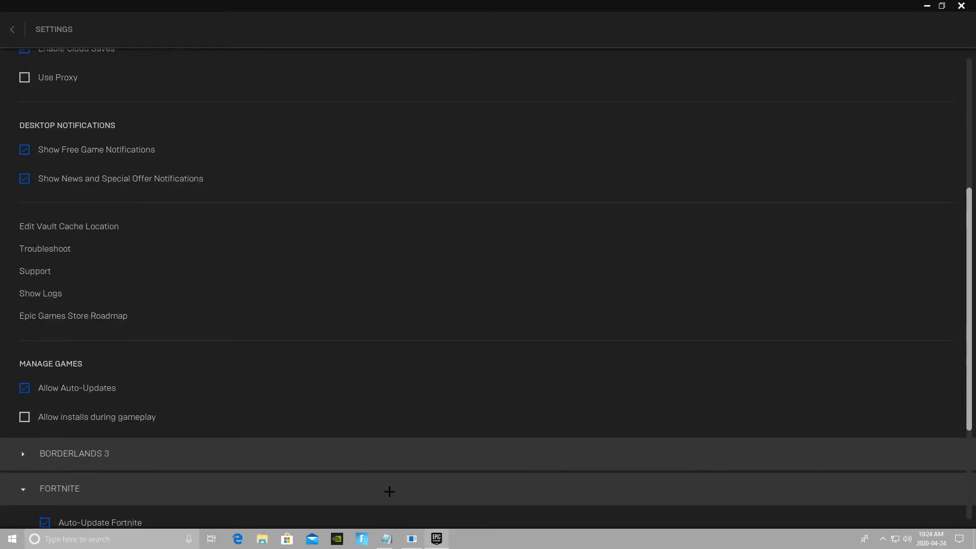
{"action": "scroll", "coordinate": [389, 491], "scroll_direction": "down", "scroll_amount": 2}
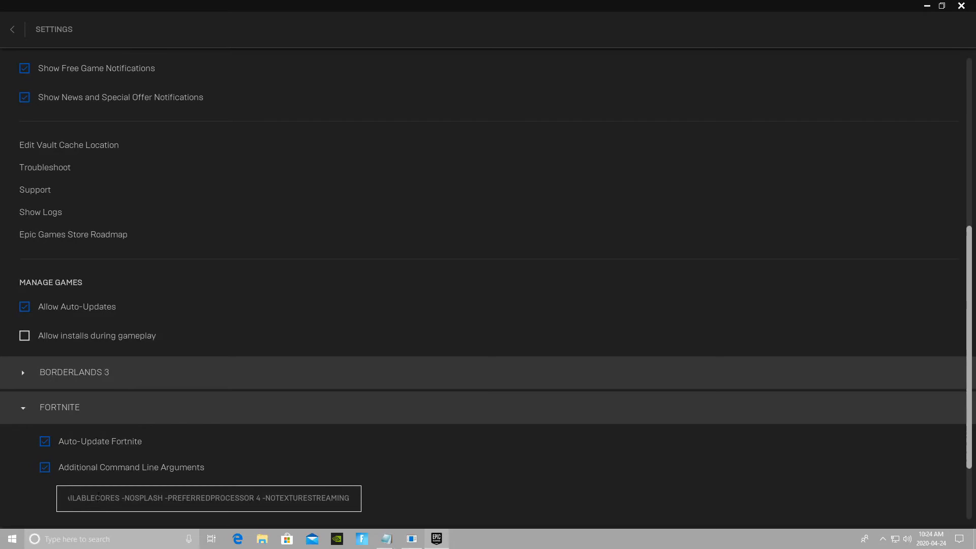
{"action": "left_click", "coordinate": [25, 408]}
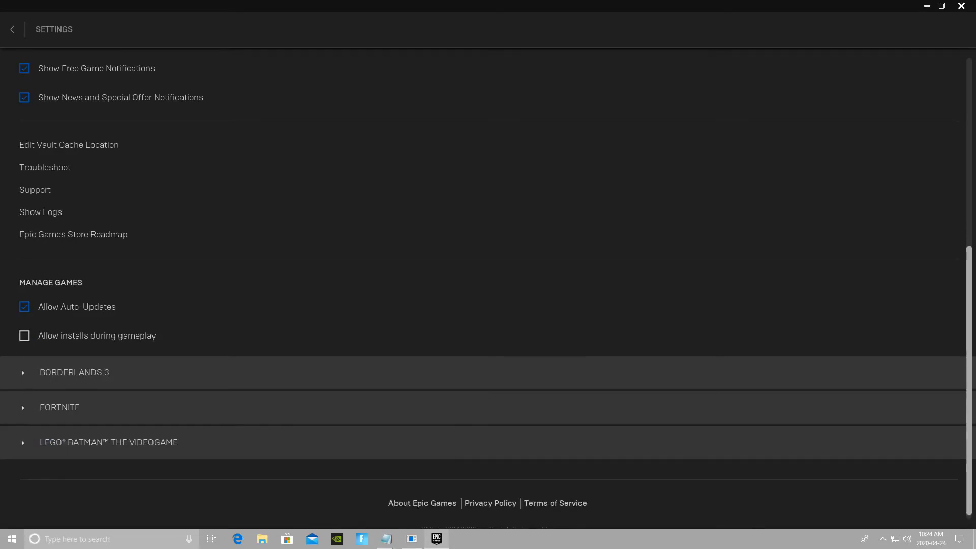
{"action": "left_click", "coordinate": [12, 29]}
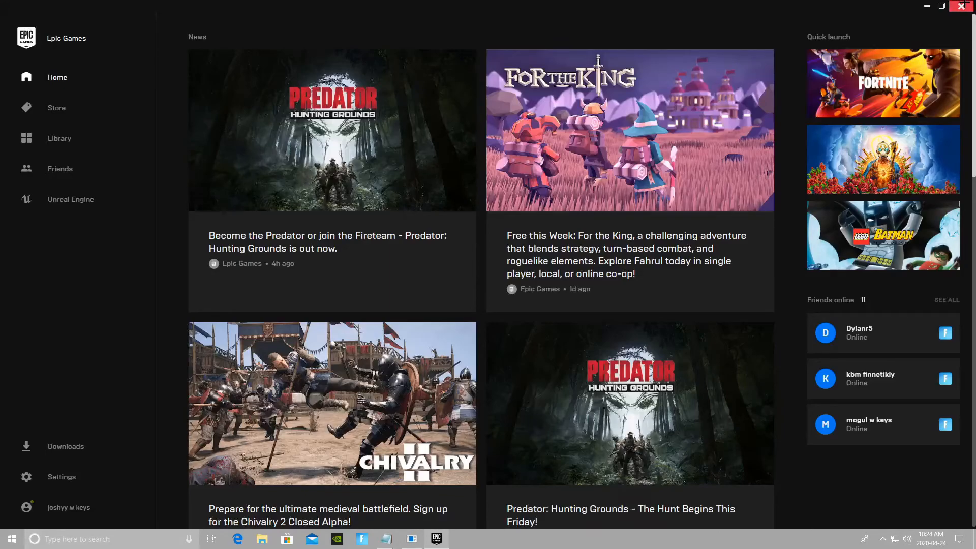
{"action": "left_click", "coordinate": [963, 6]}
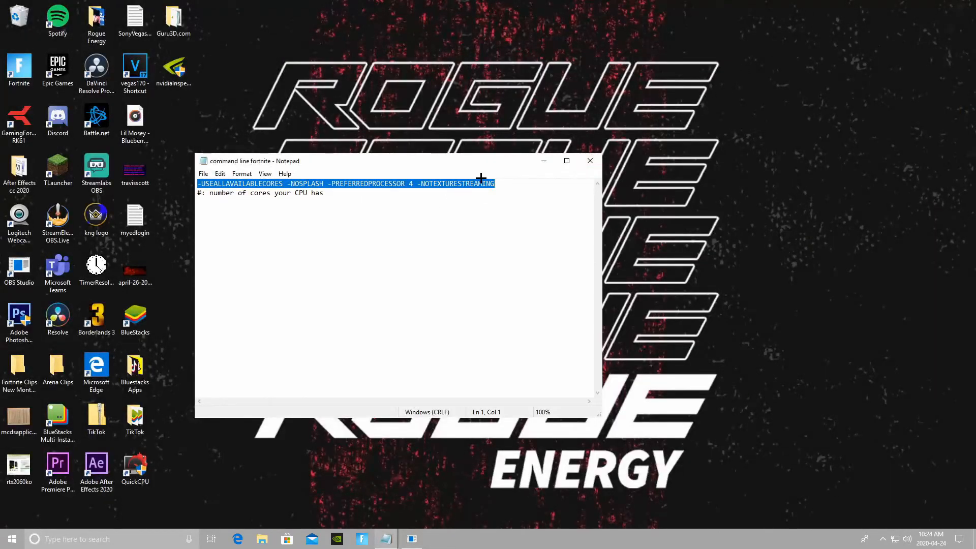
Close the command line fortnite Notepad file without saving, leaving the desktop.
{"action": "left_click", "coordinate": [203, 173]}
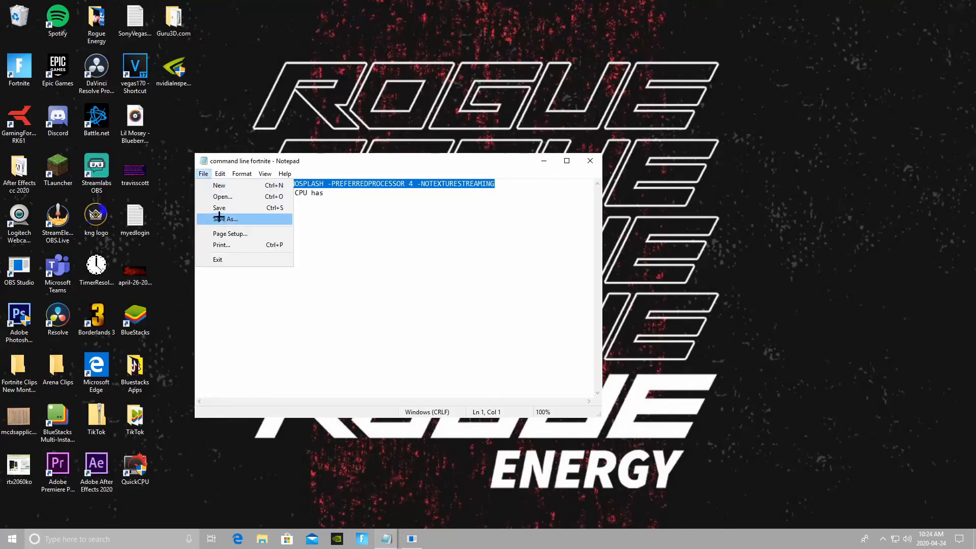
{"action": "left_click", "coordinate": [220, 219]}
{"action": "left_click", "coordinate": [589, 161]}
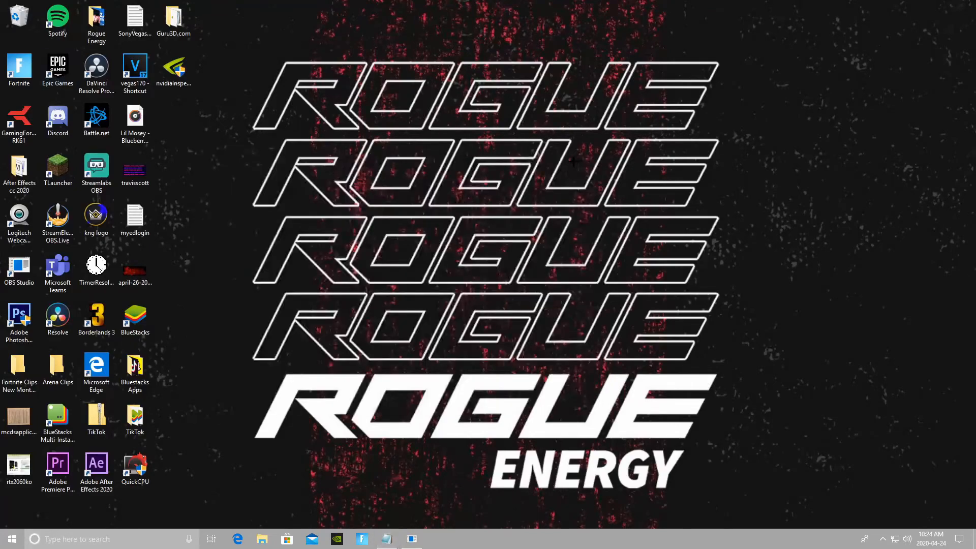